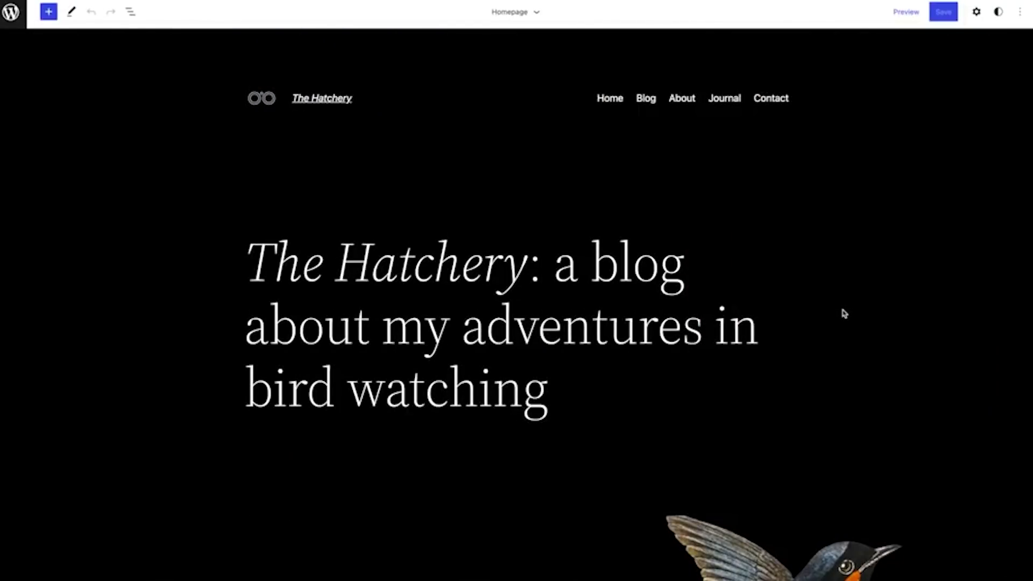
Set the Site Logo image width to 140
scroll(843, 313, down, 6)
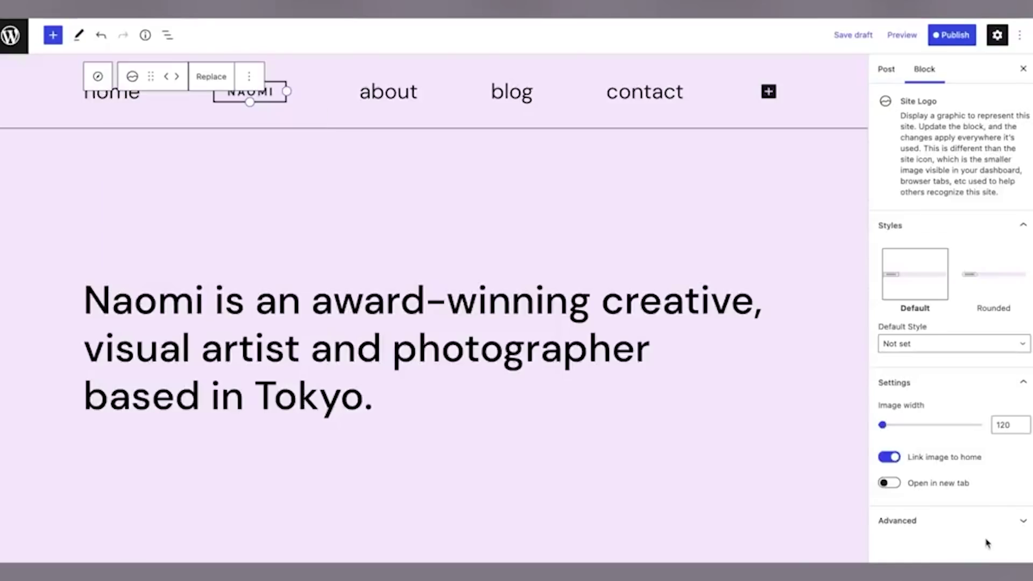
click(1003, 424)
text(140)
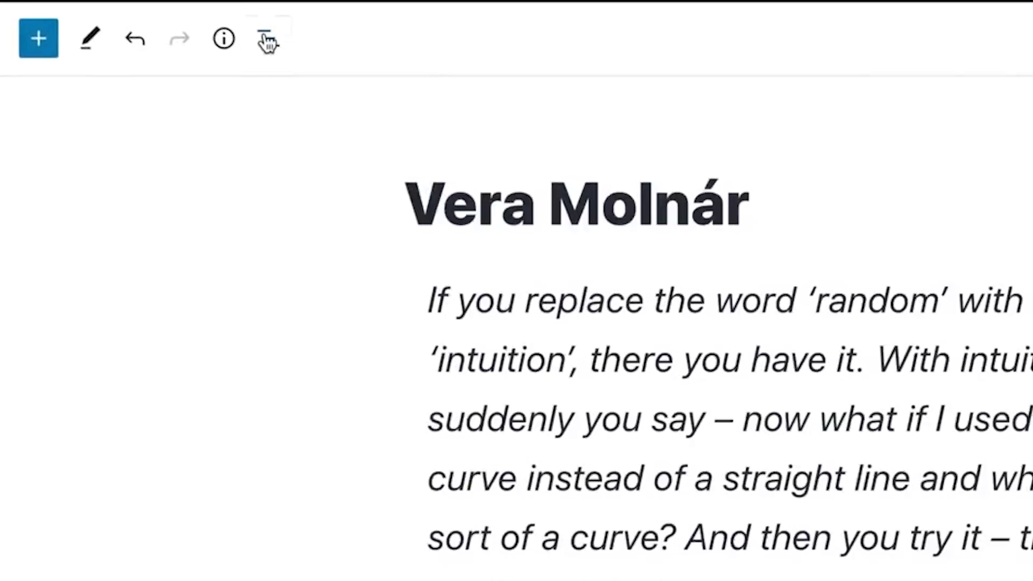
In List View, move the Quote block lower and the inner Group above Post Content
click(266, 38)
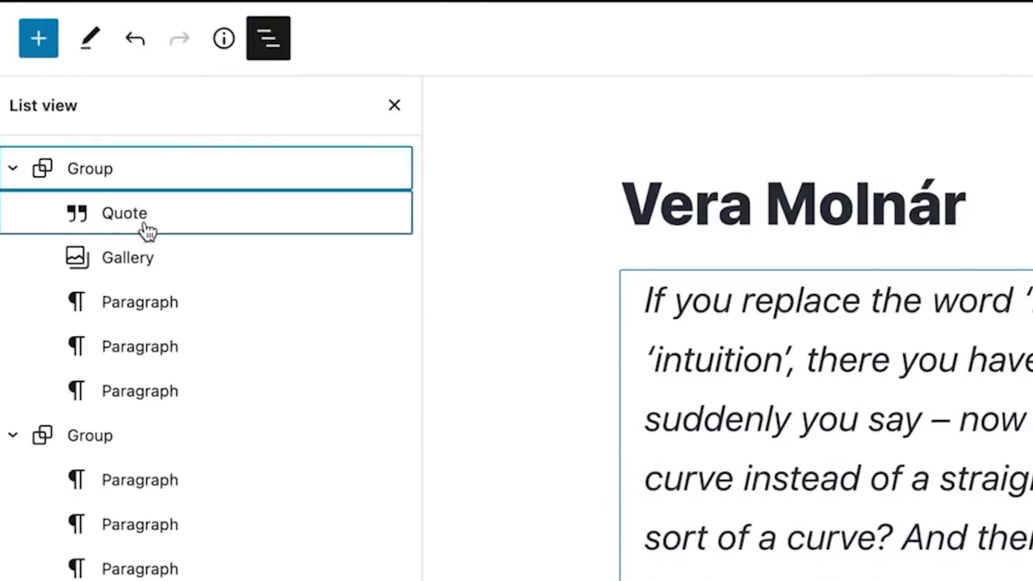
drag(143, 231, 127, 578)
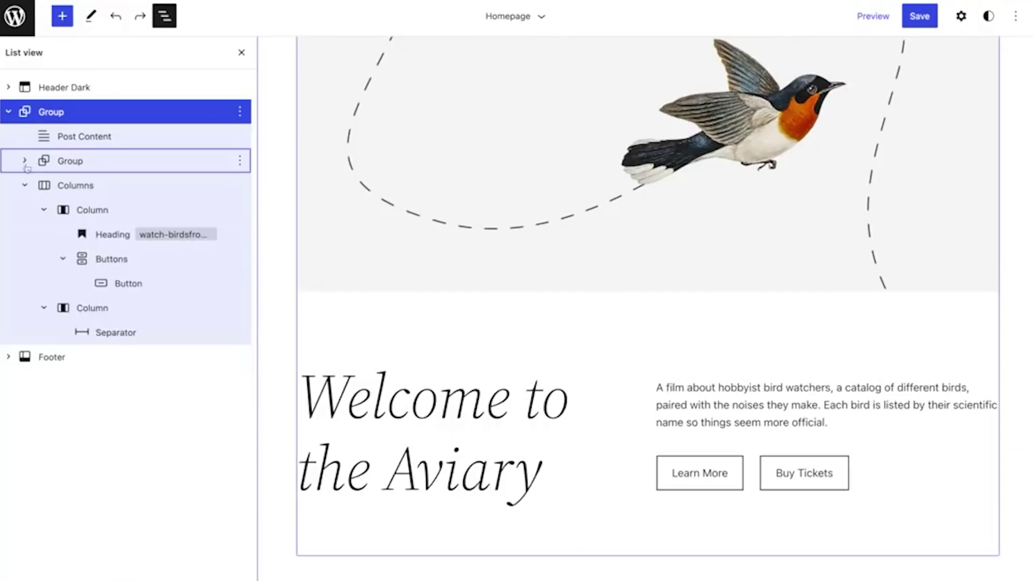
click(26, 184)
drag(70, 159, 56, 154)
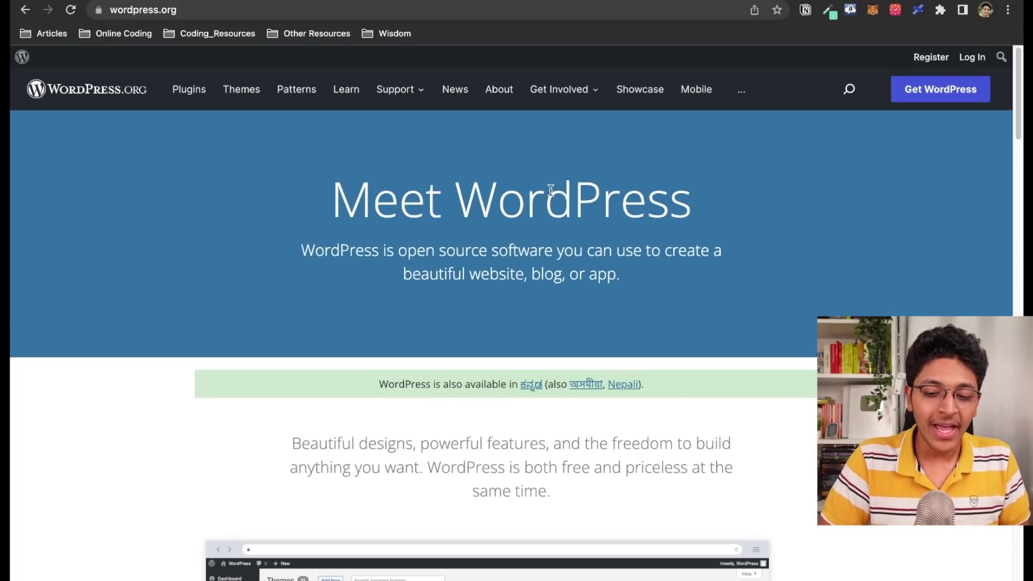
Follow the footer's 'Find a trusted web host' link and scroll to the Bluehost listing
scroll(549, 190, down, 20)
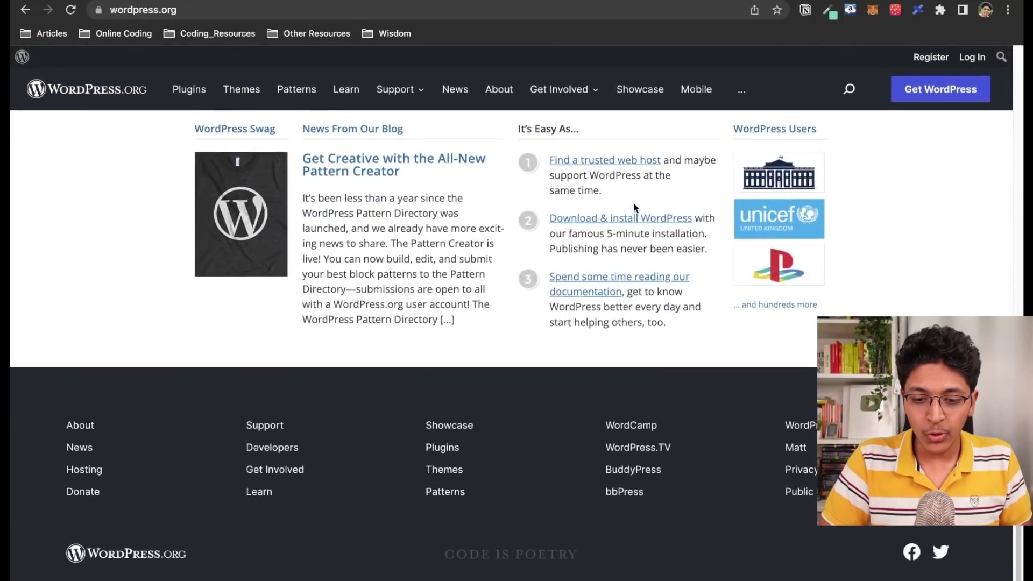
click(614, 173)
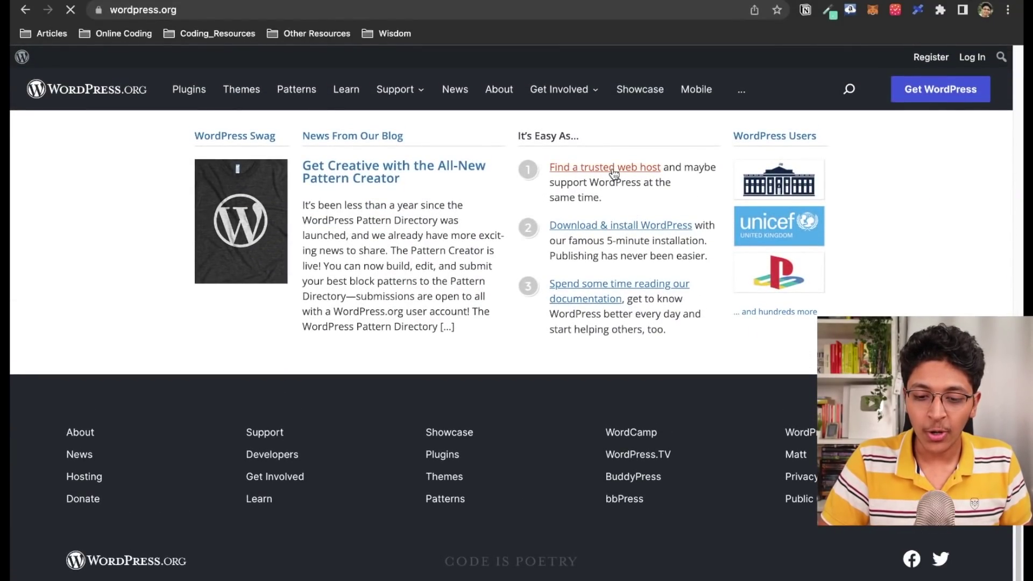
scroll(528, 278, down, 5)
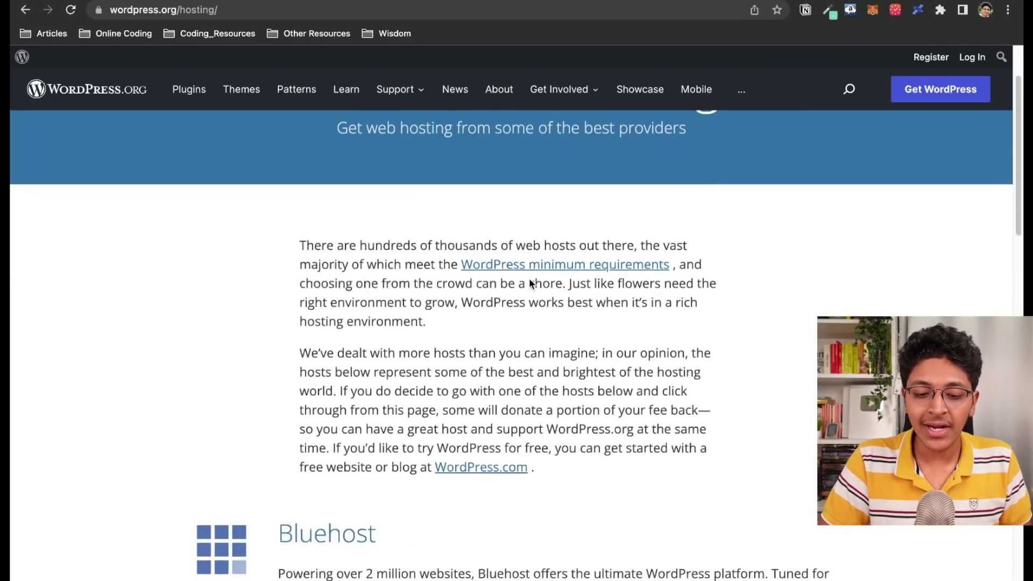
scroll(529, 279, down, 3)
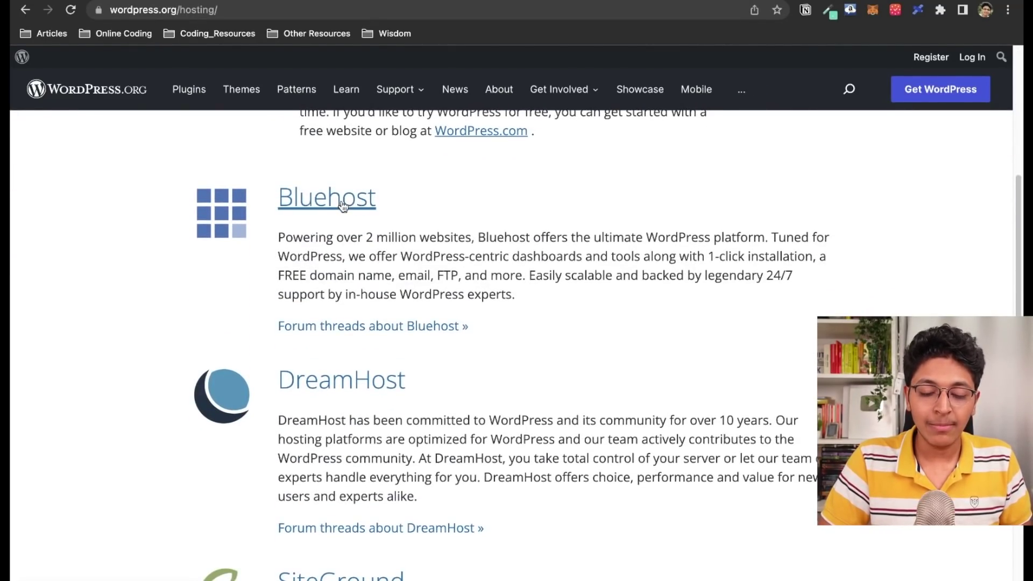
scroll(344, 207, up, 8)
scroll(375, 208, down, 8)
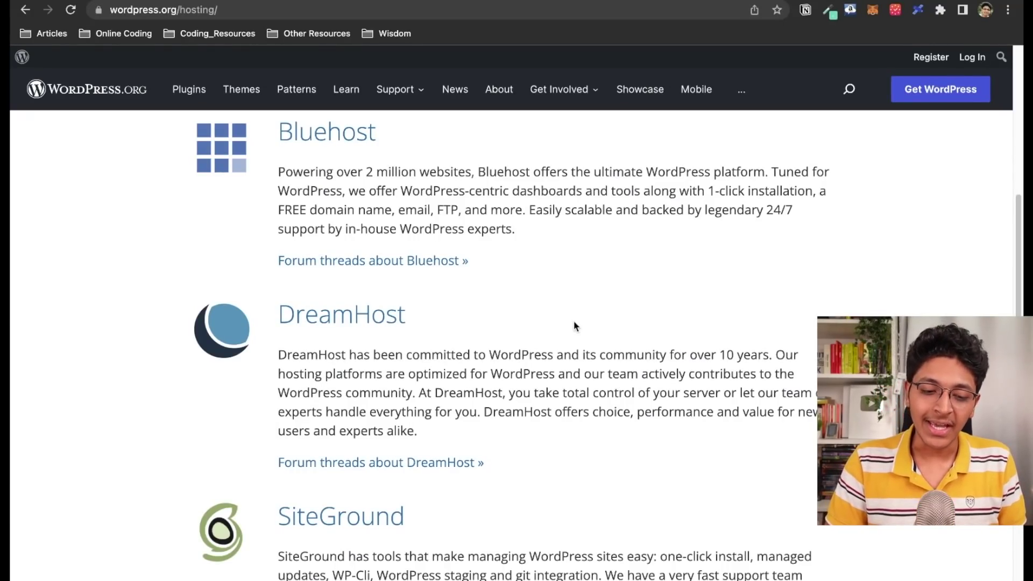
Load bluehost.in in a new browser tab
key(super+t)
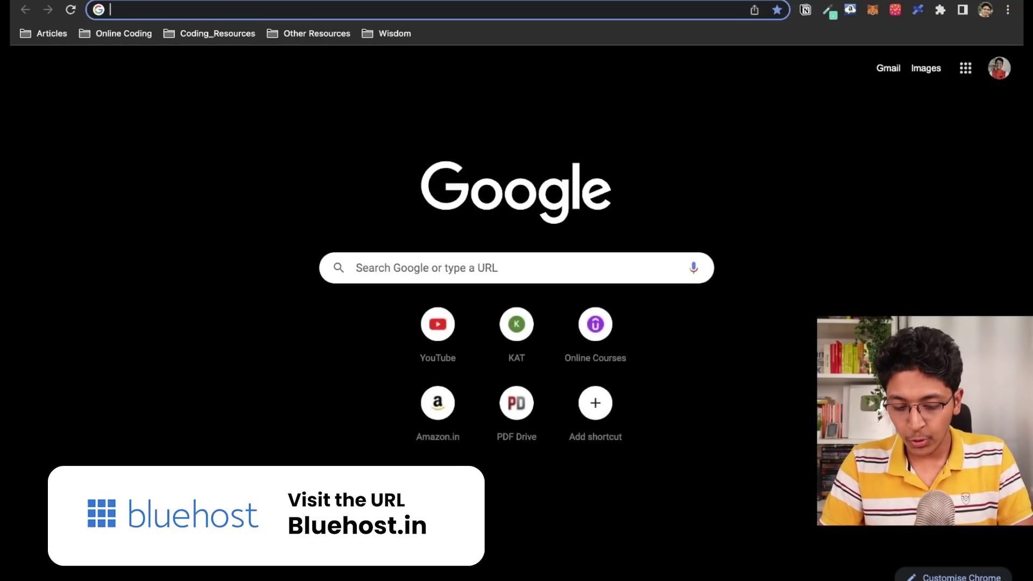
text(blueo)
key(BackSpace)
text(ho)
key(Return)
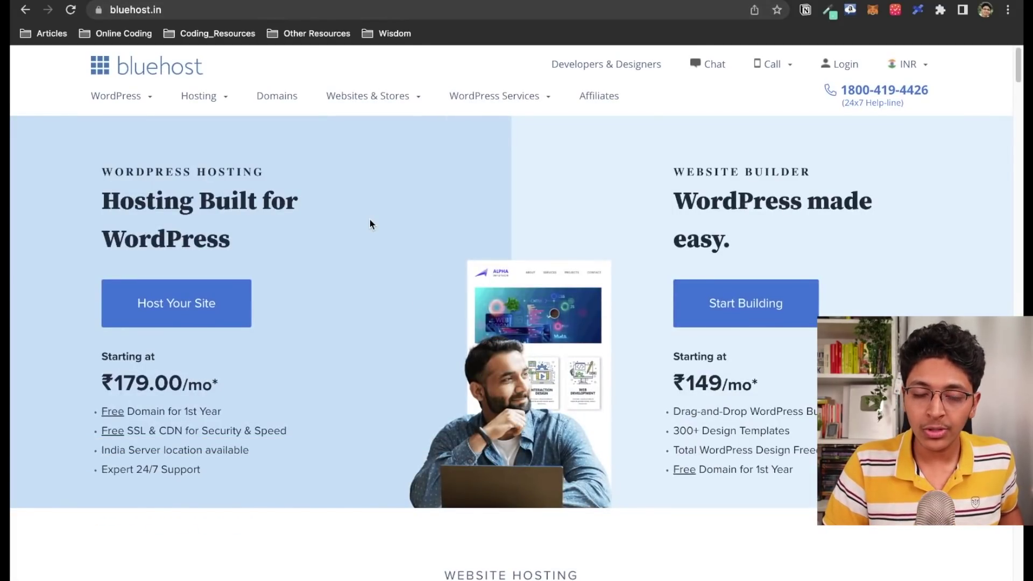
Go to WordPress > WordPress Hosting and jump to its pricing plans
mouse_move(129, 102)
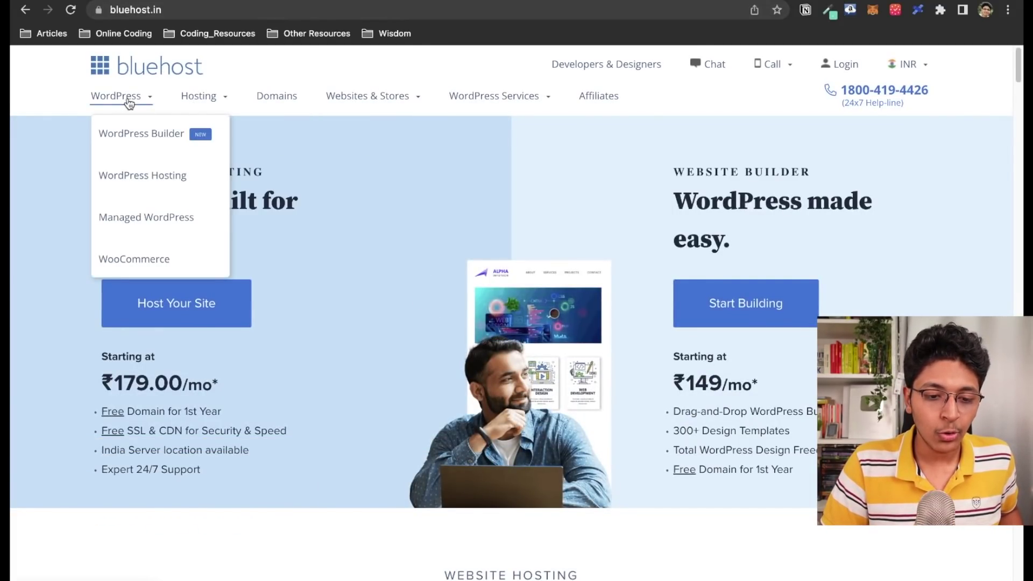
click(131, 185)
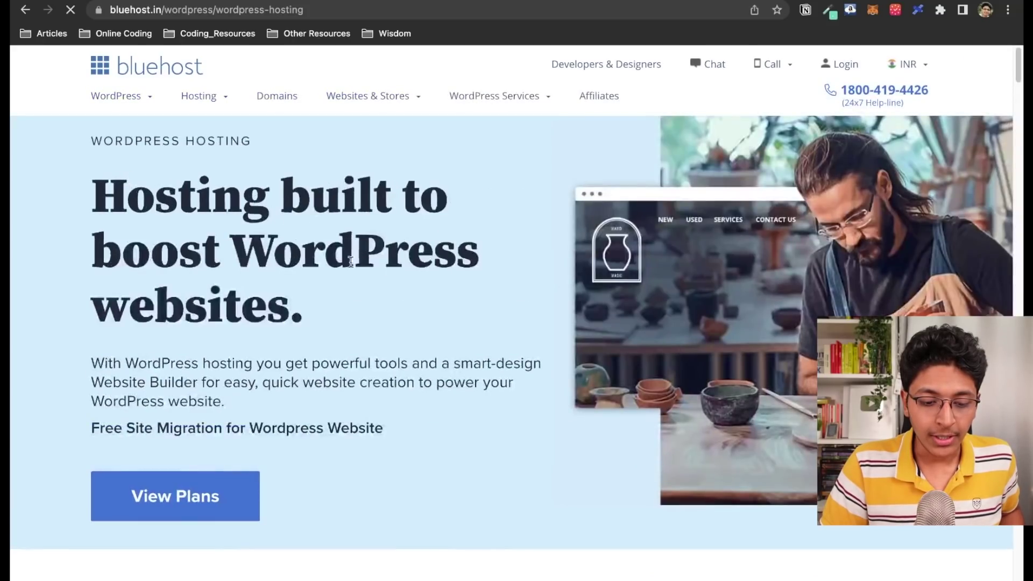
click(230, 516)
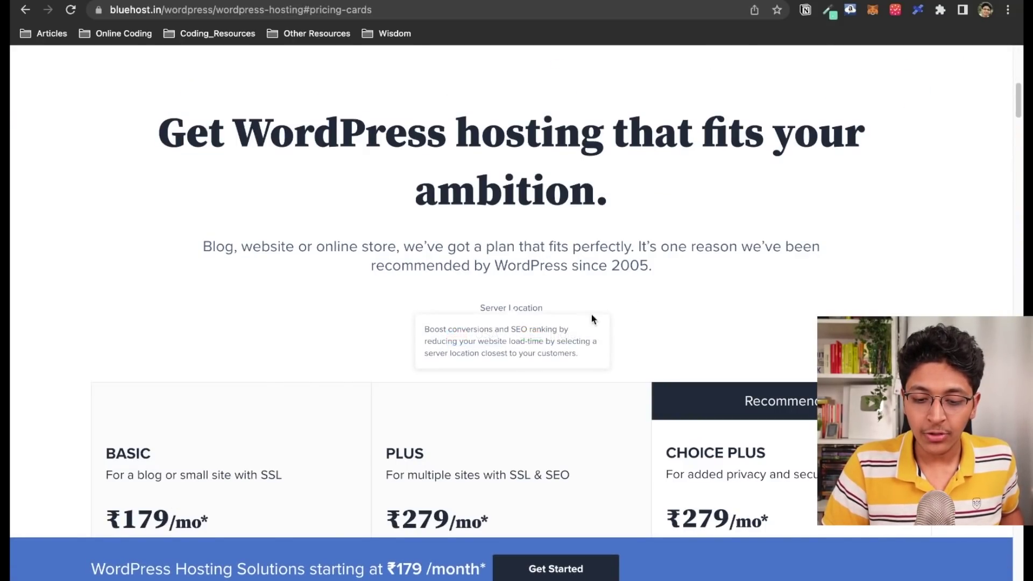
Scroll through the Basic, Plus and Choice Plus cards to their Top Features lists
scroll(655, 323, down, 3)
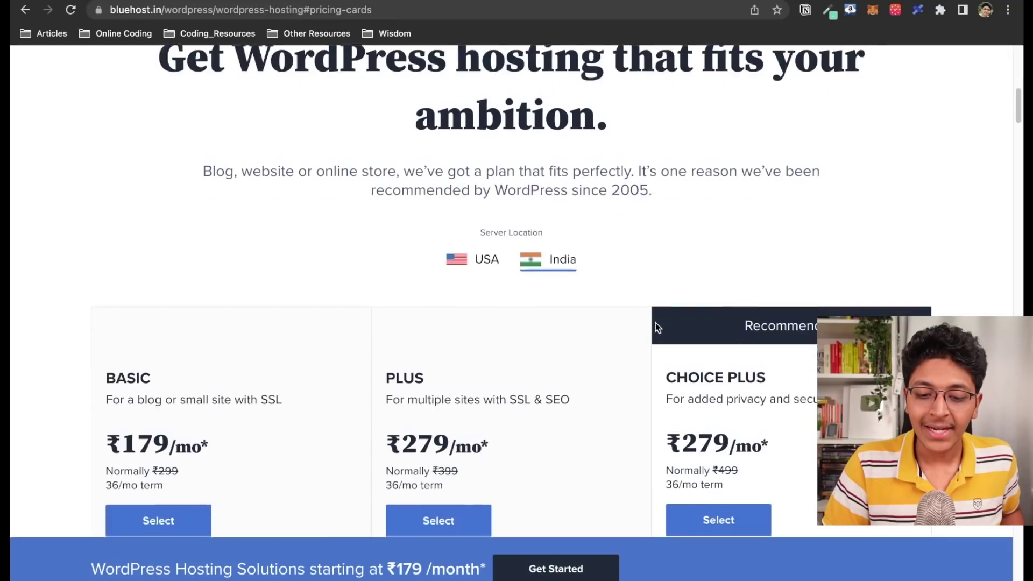
scroll(639, 300, down, 3)
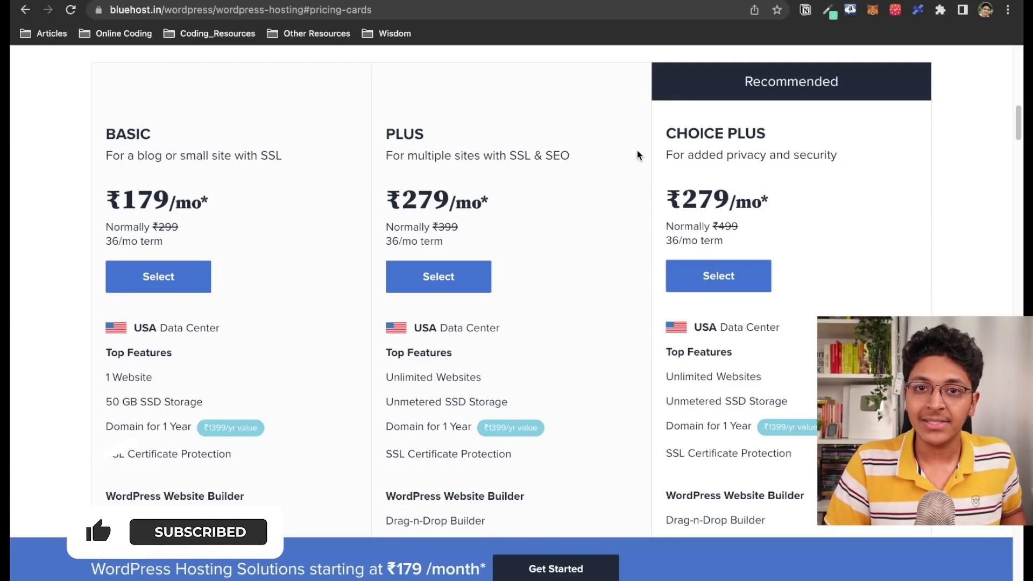
scroll(641, 160, down, 2)
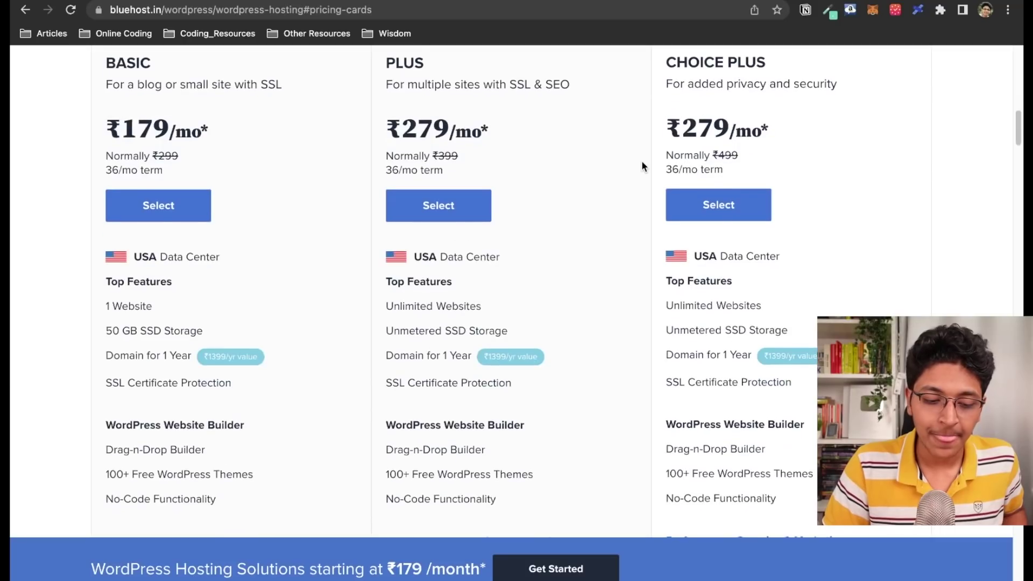
scroll(641, 166, down, 2)
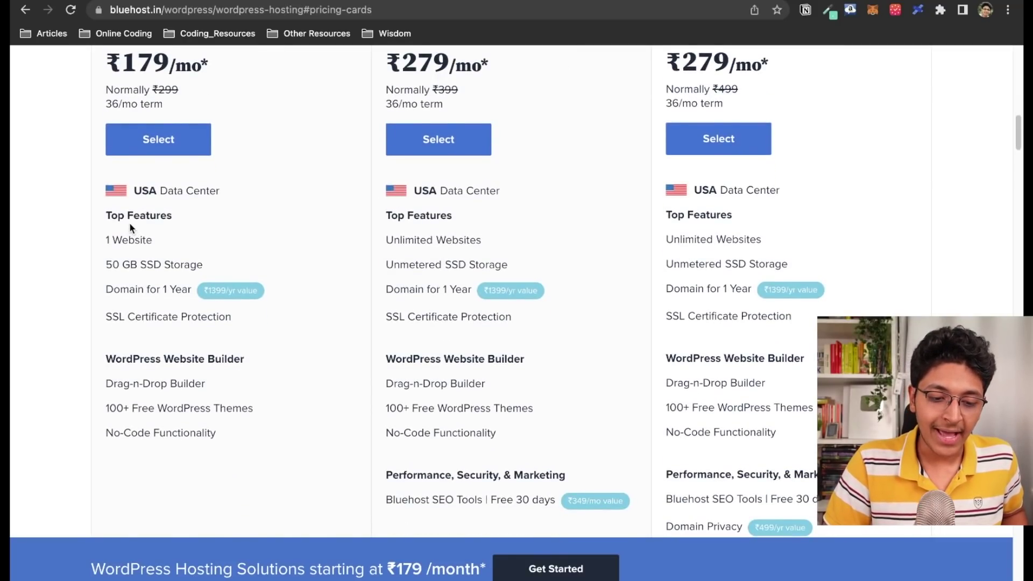
scroll(100, 228, up, 3)
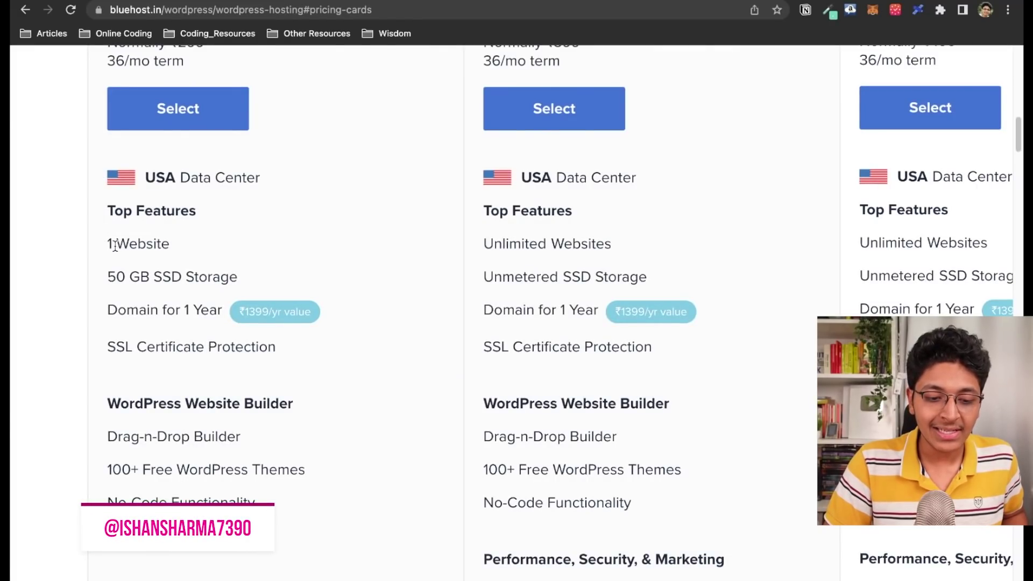
scroll(115, 245, up, 3)
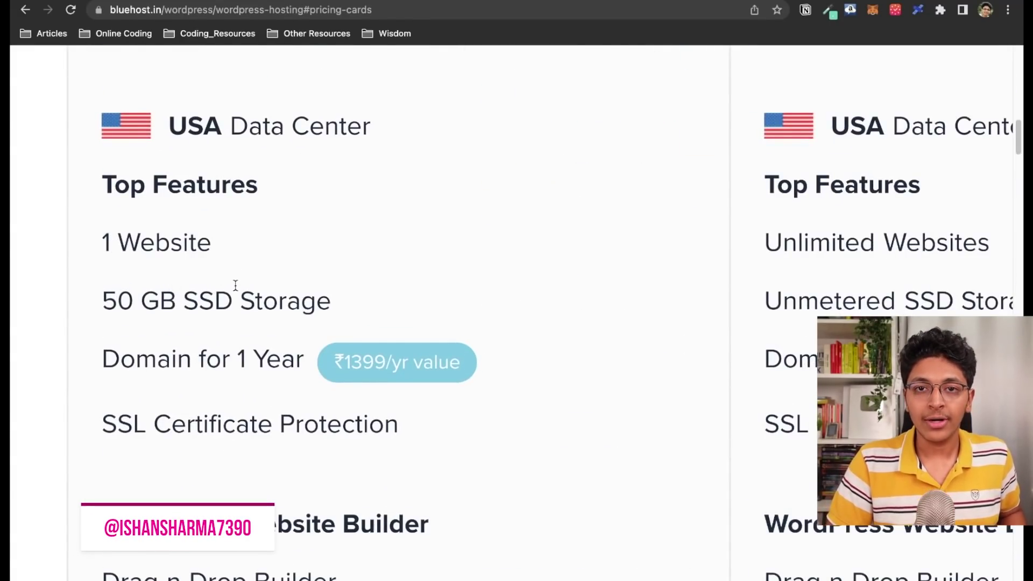
scroll(235, 285, down, 2)
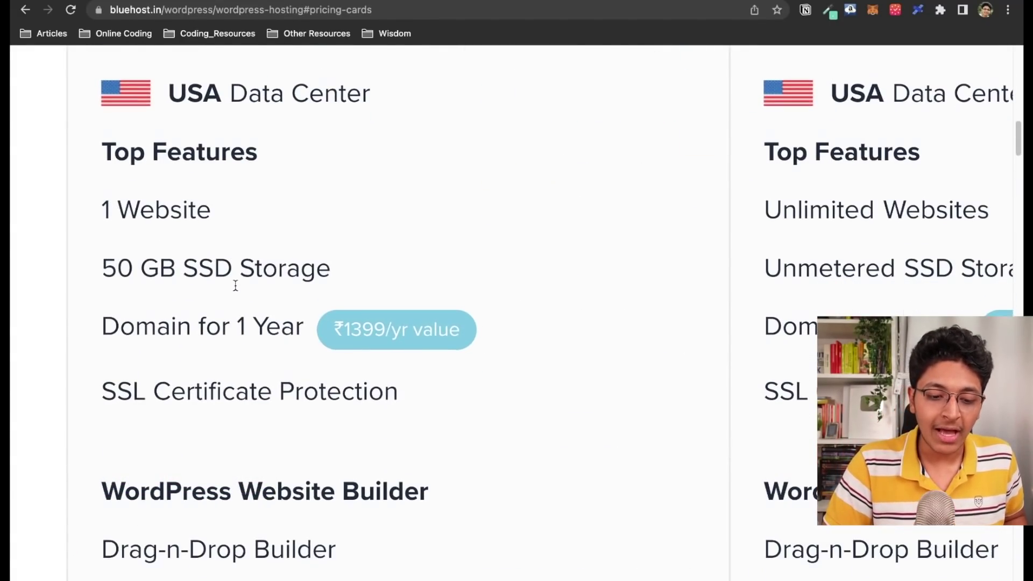
mouse_move(237, 304)
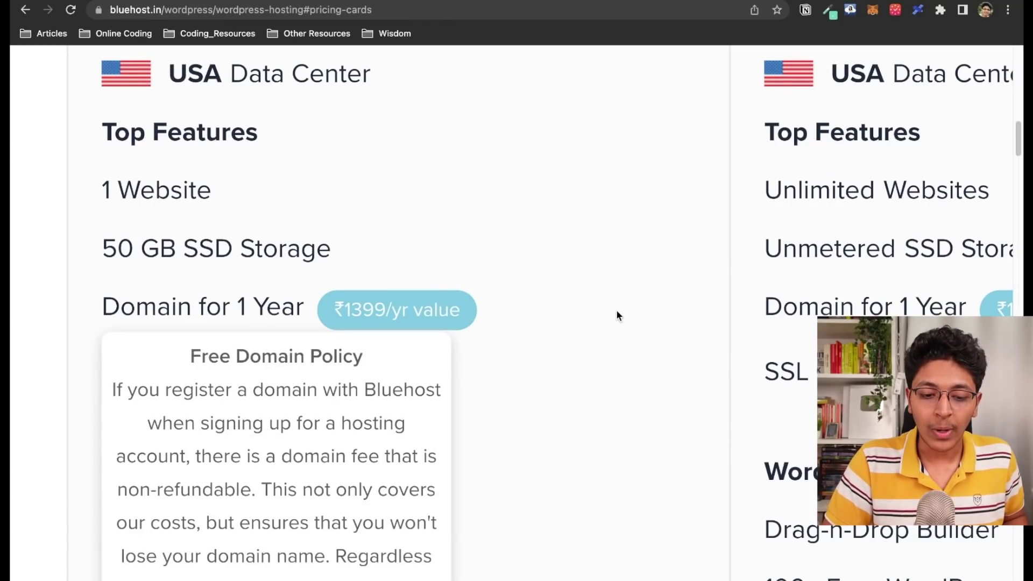
mouse_move(552, 383)
mouse_move(625, 328)
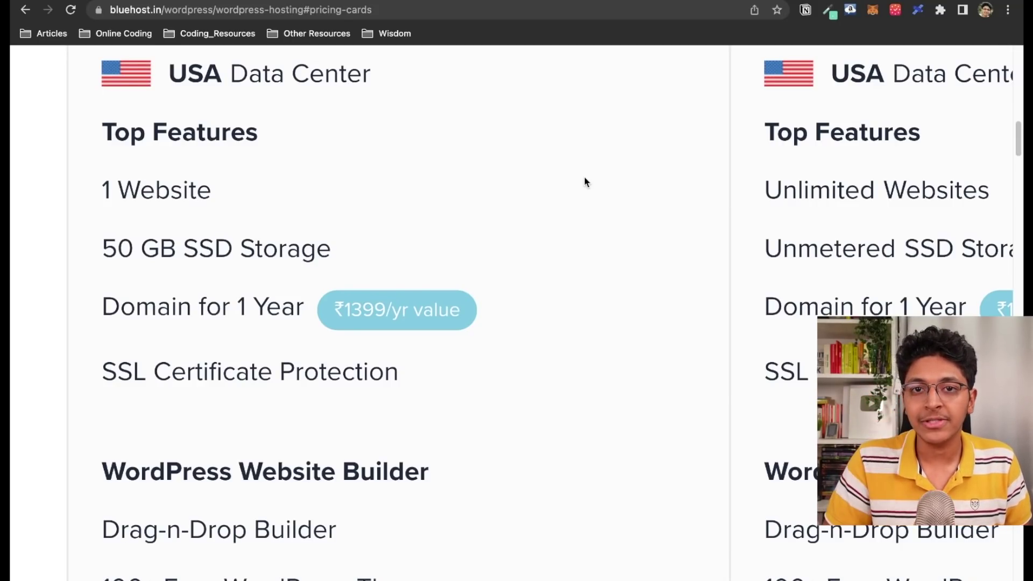
scroll(526, 306, down, 3)
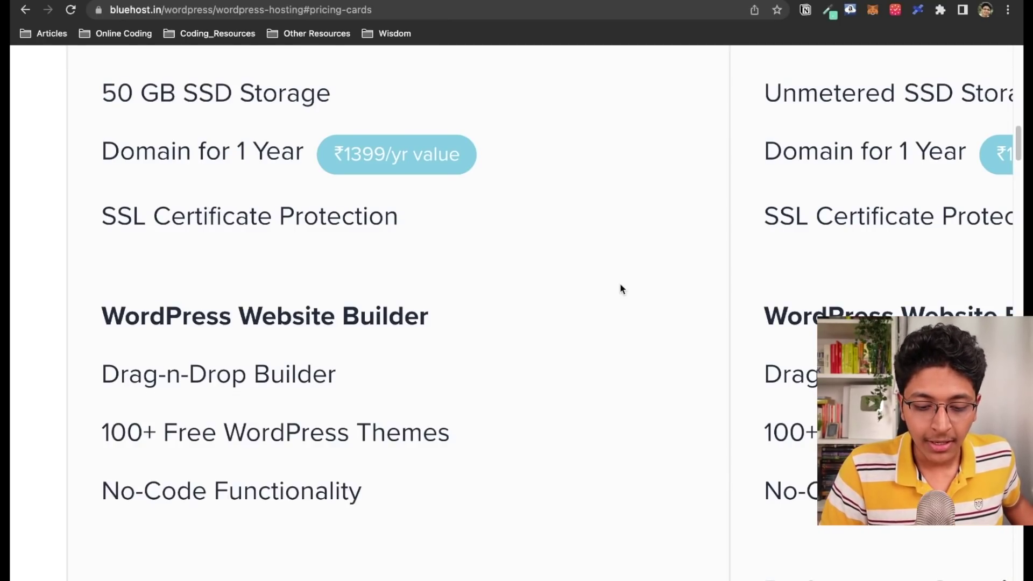
scroll(543, 399, down, 3)
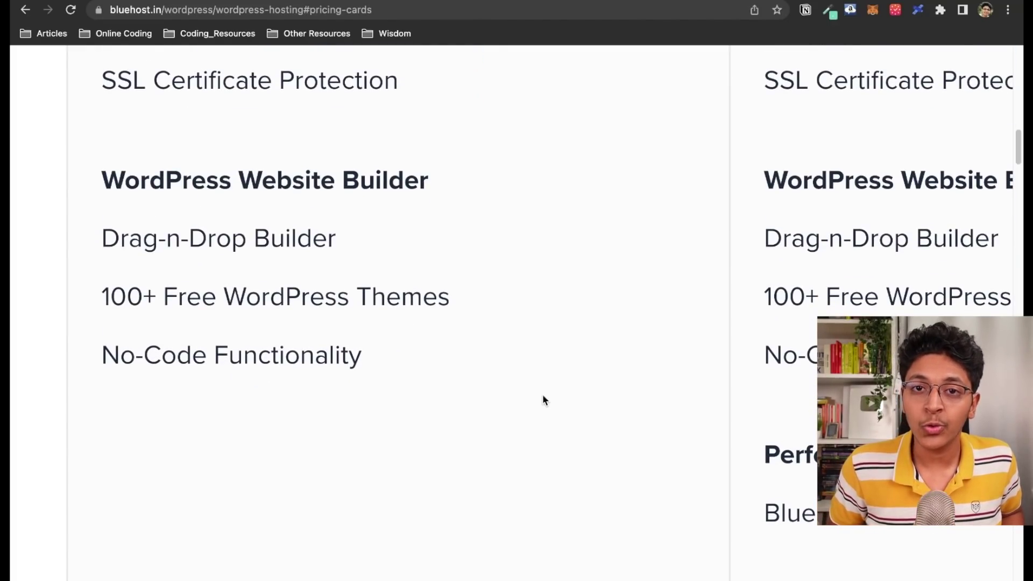
key(super+minus)
key(super+minus)
key(super+minus)
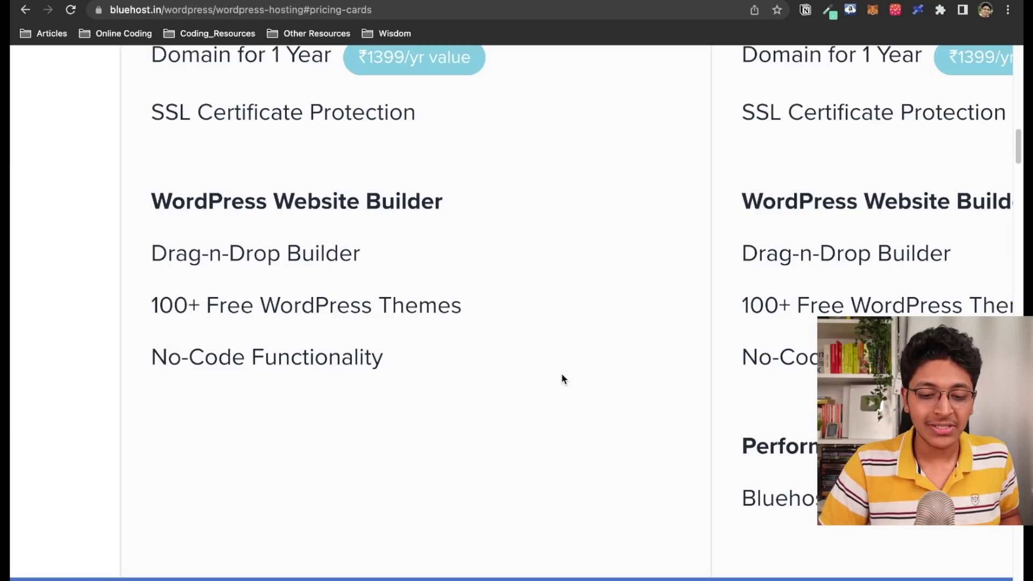
key(super+minus)
key(super+minus)
key(super+minus)
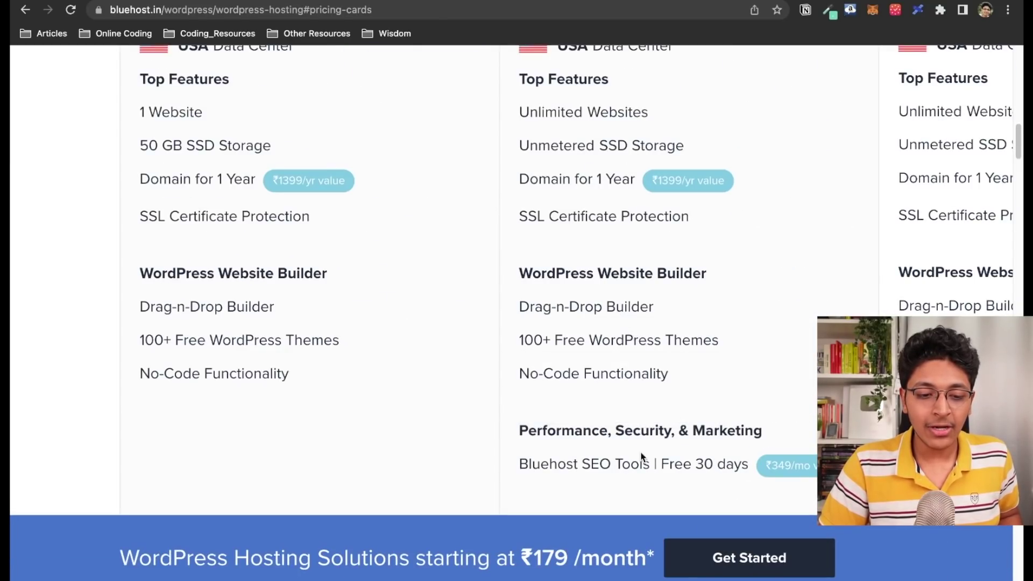
Select the Basic plan and check that investkarbefikarnow.com is available
click(164, 143)
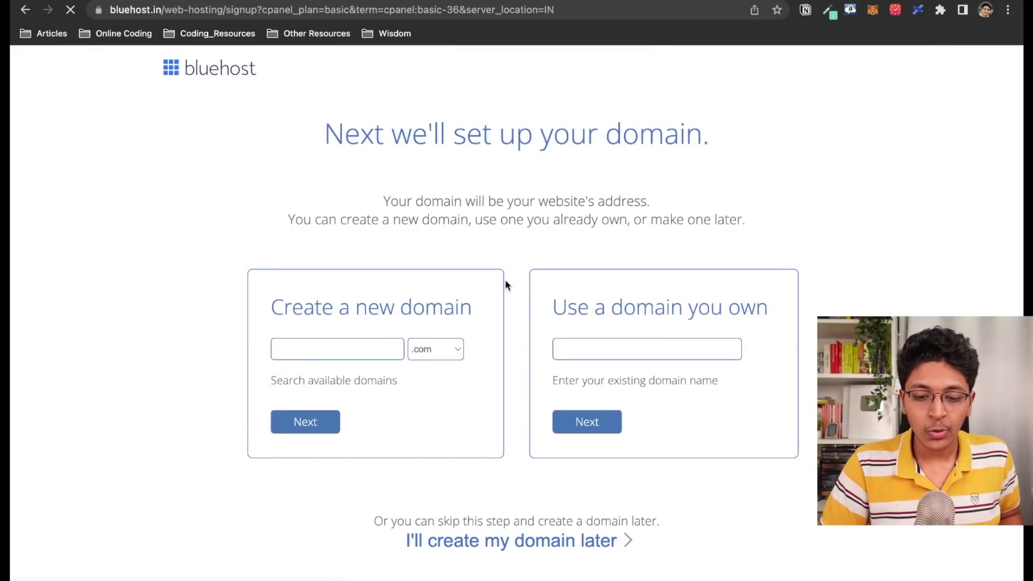
text(investkarbefikarnow)
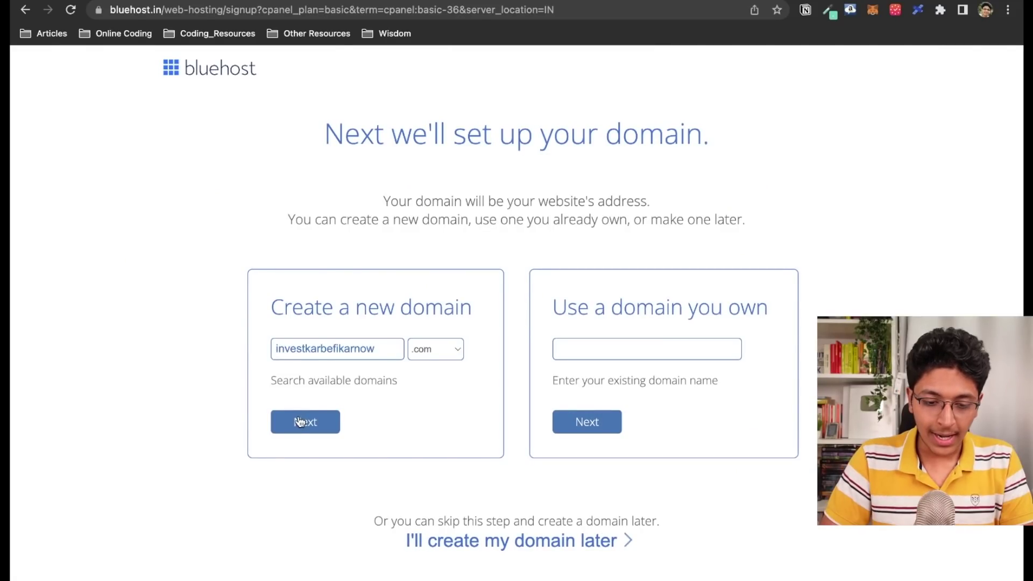
click(300, 422)
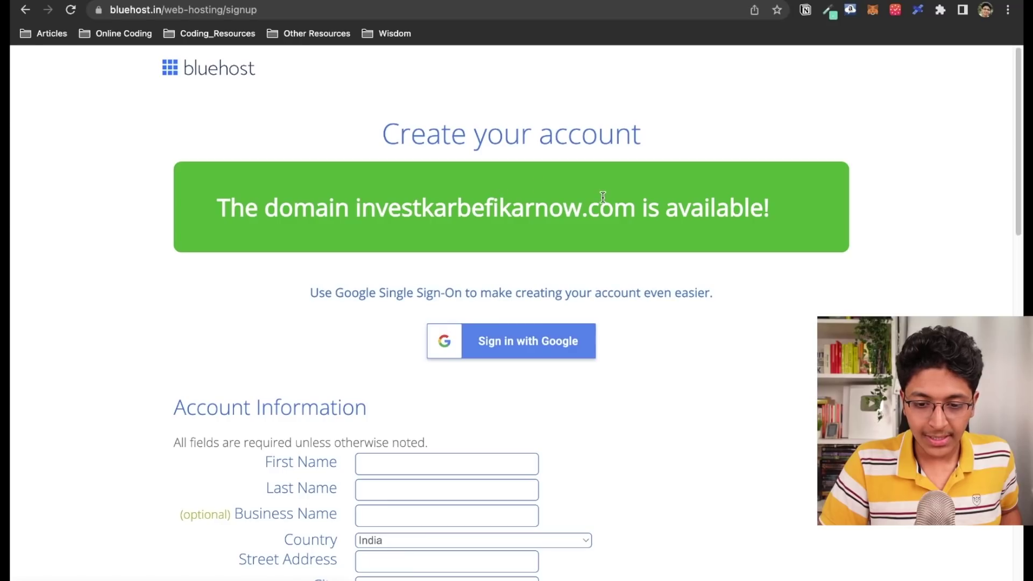
Review the account form, then go back to the domain setup step
scroll(592, 210, down, 3)
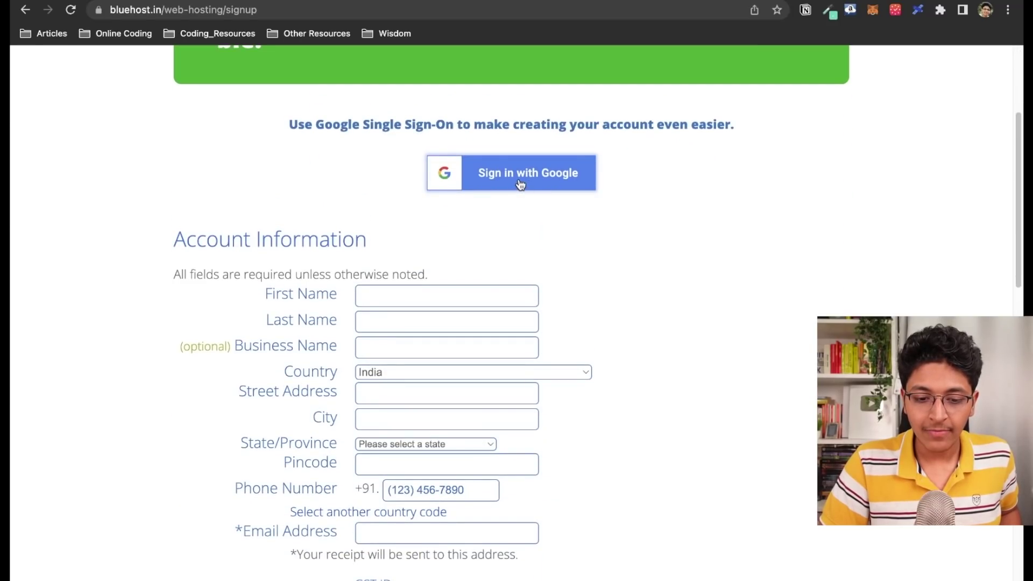
scroll(463, 205, down, 3)
scroll(455, 161, up, 2)
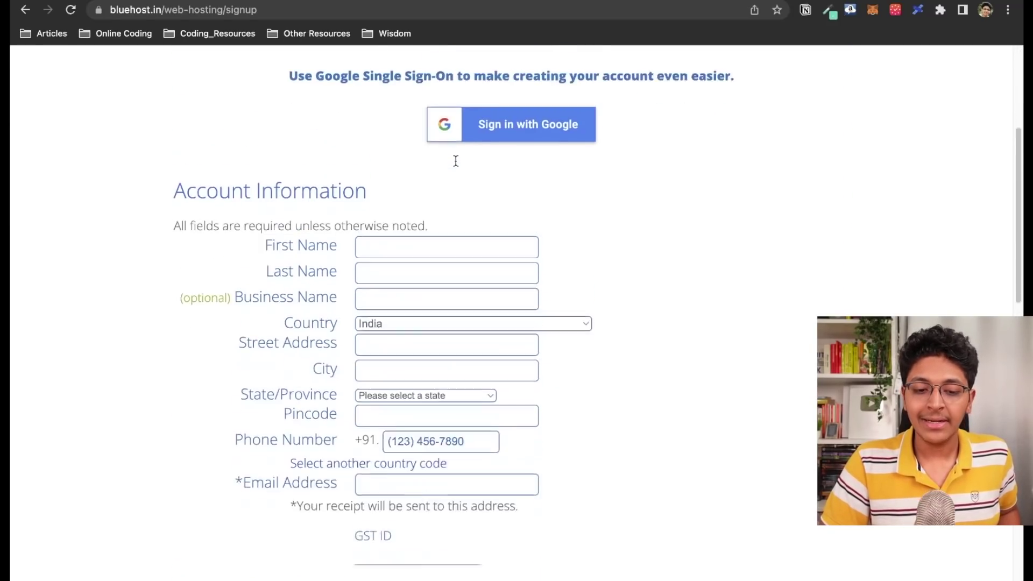
scroll(500, 140, up, 2)
scroll(473, 178, down, 3)
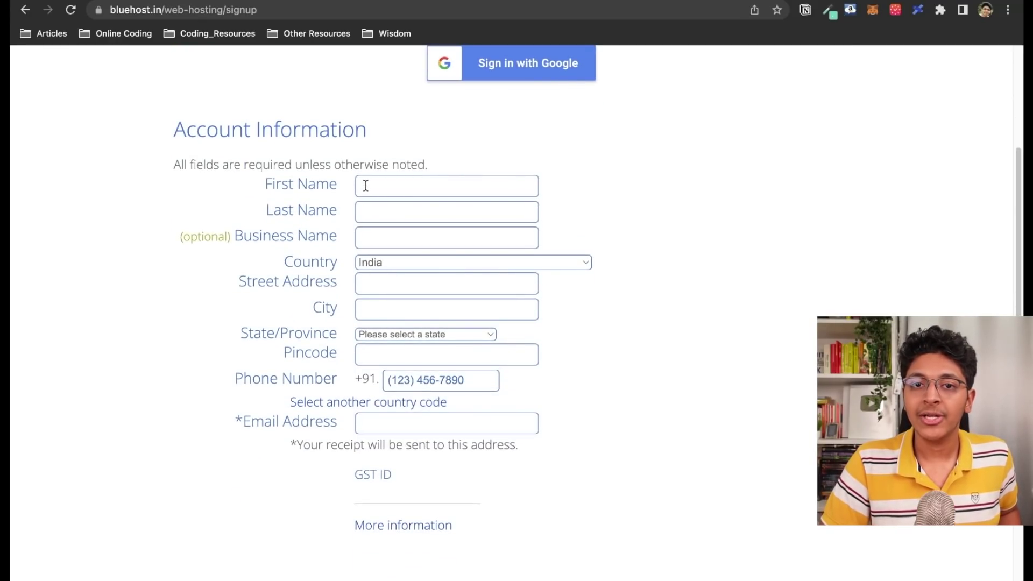
scroll(439, 211, up, 6)
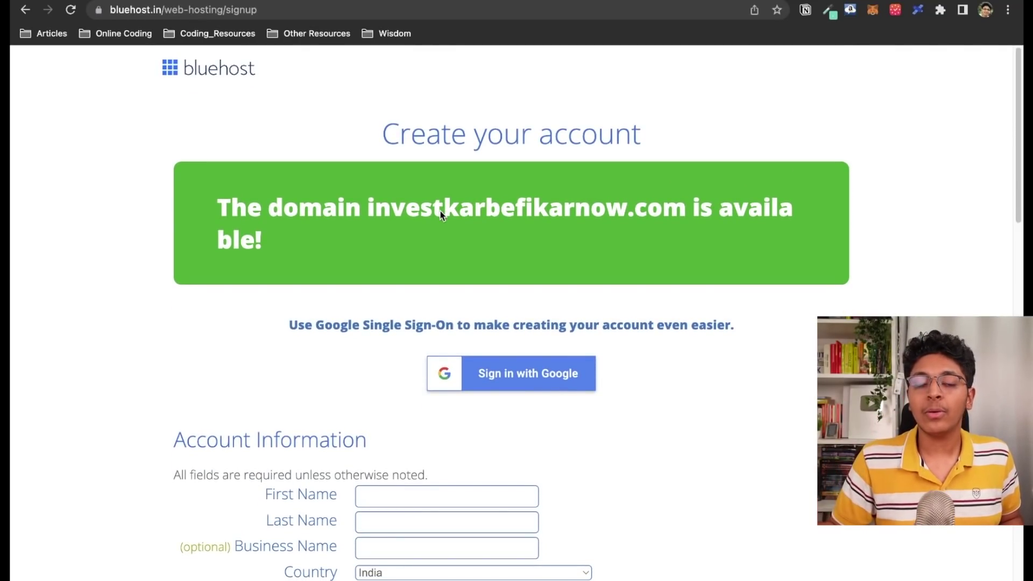
scroll(440, 211, left, 5)
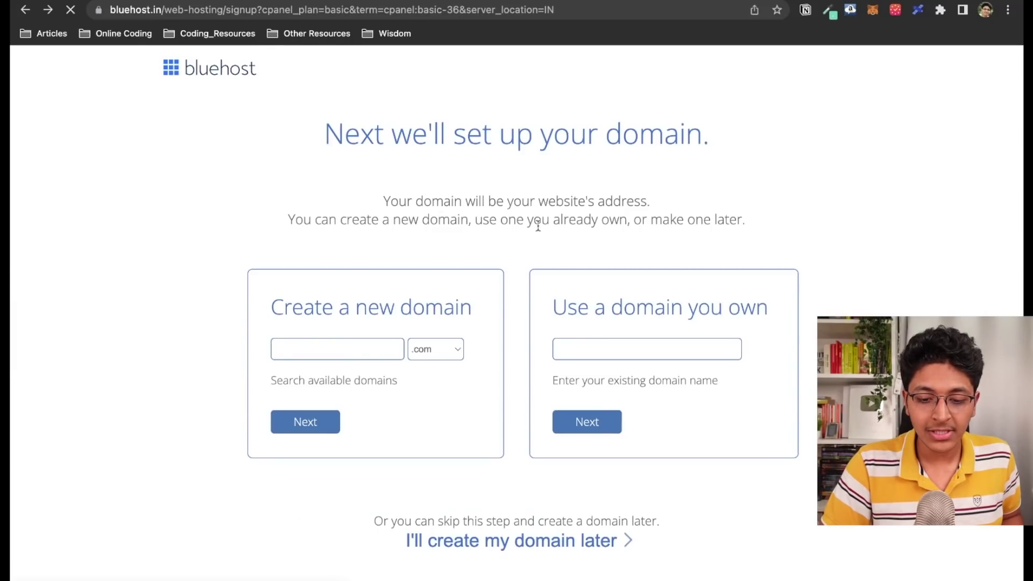
Resubmit investkarbefikarnow.com as the new domain, then return to the domain setup page
click(638, 349)
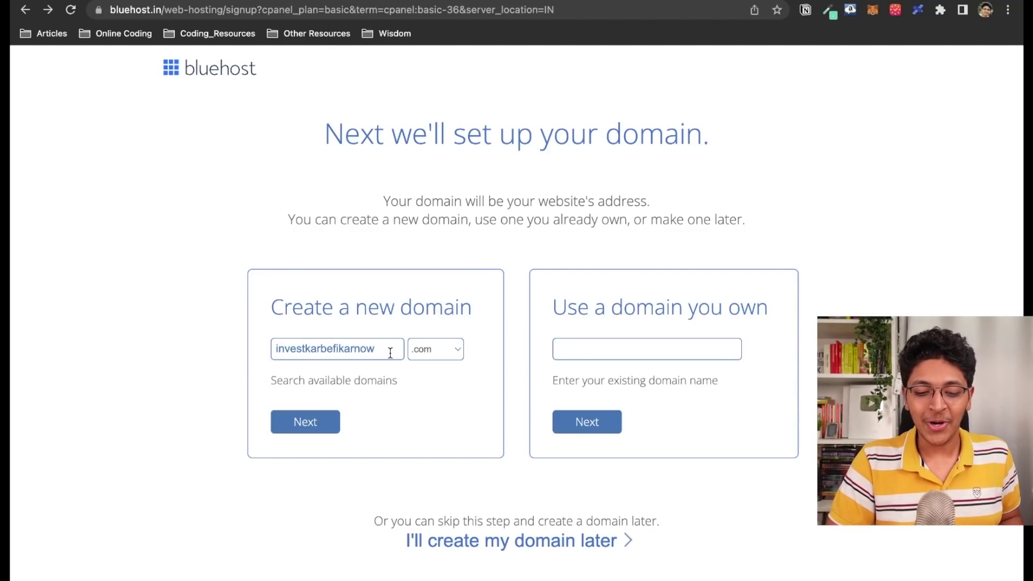
click(307, 423)
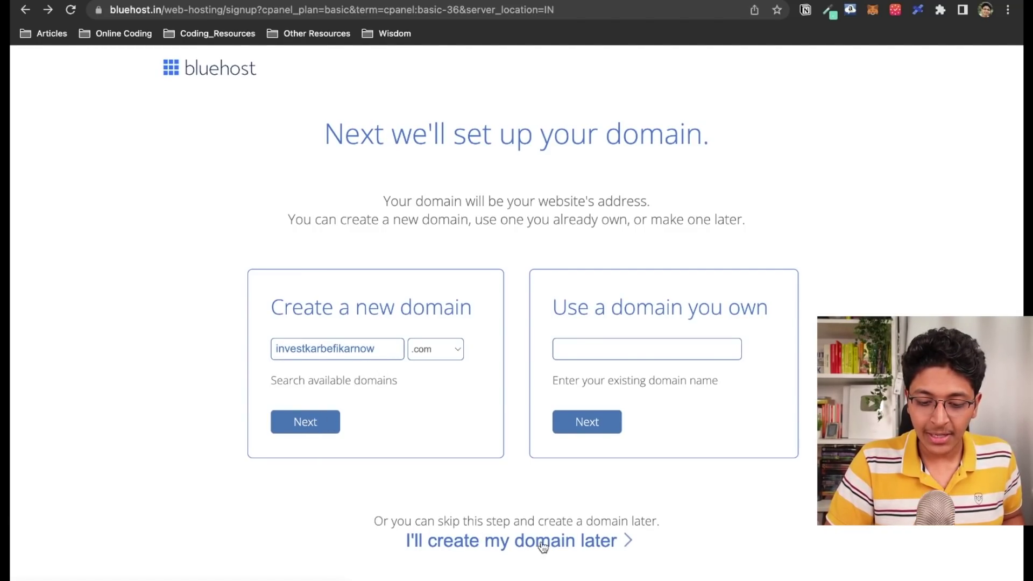
scroll(502, 404, left, 5)
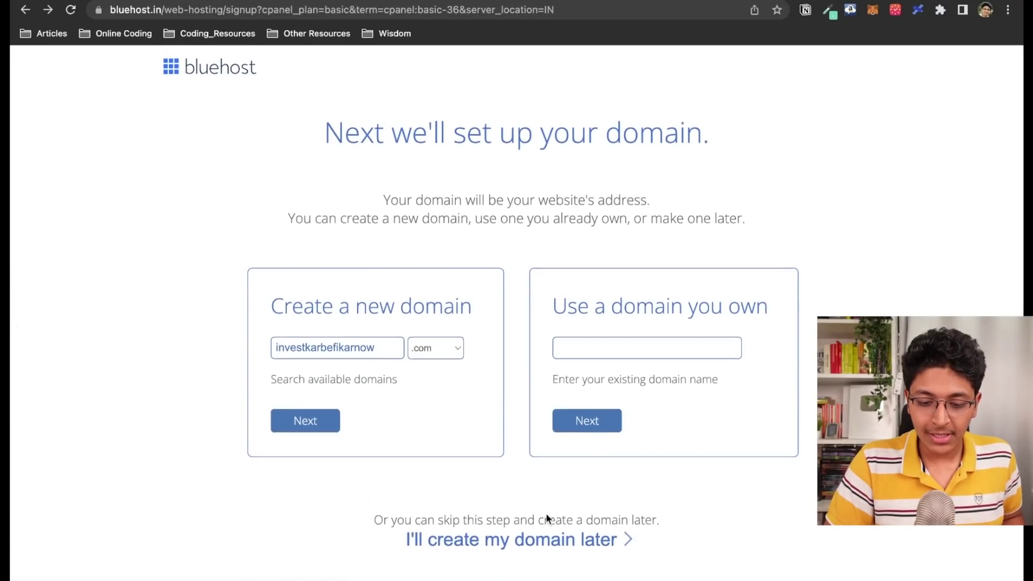
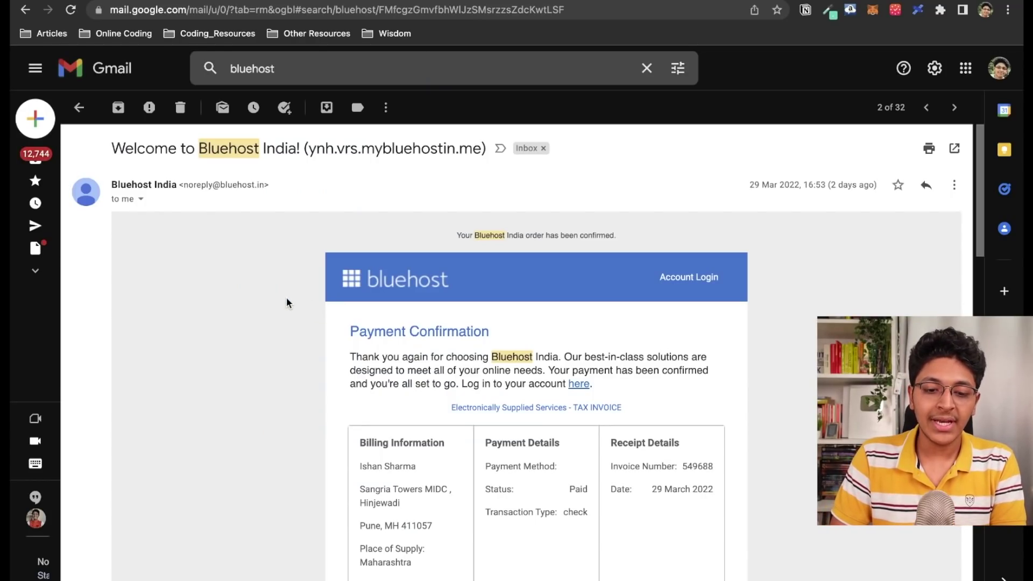
drag(309, 148, 487, 146)
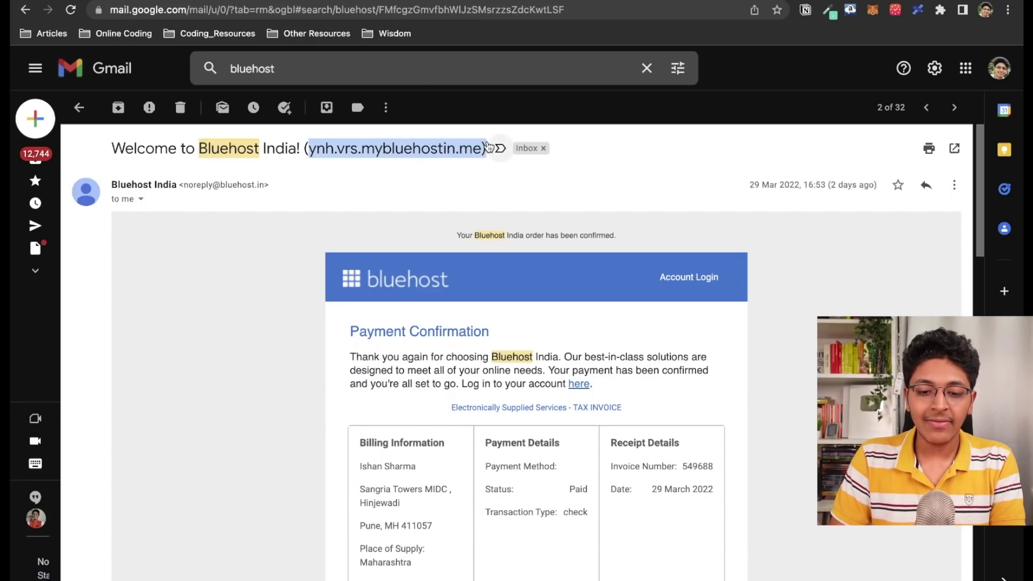
click(296, 220)
scroll(302, 275, down, 3)
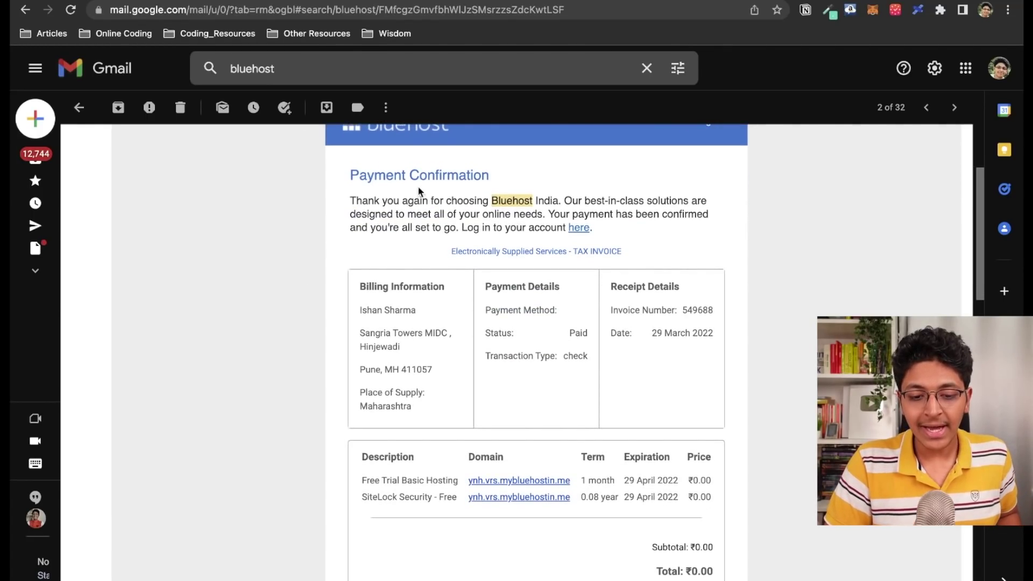
scroll(508, 197, down, 1)
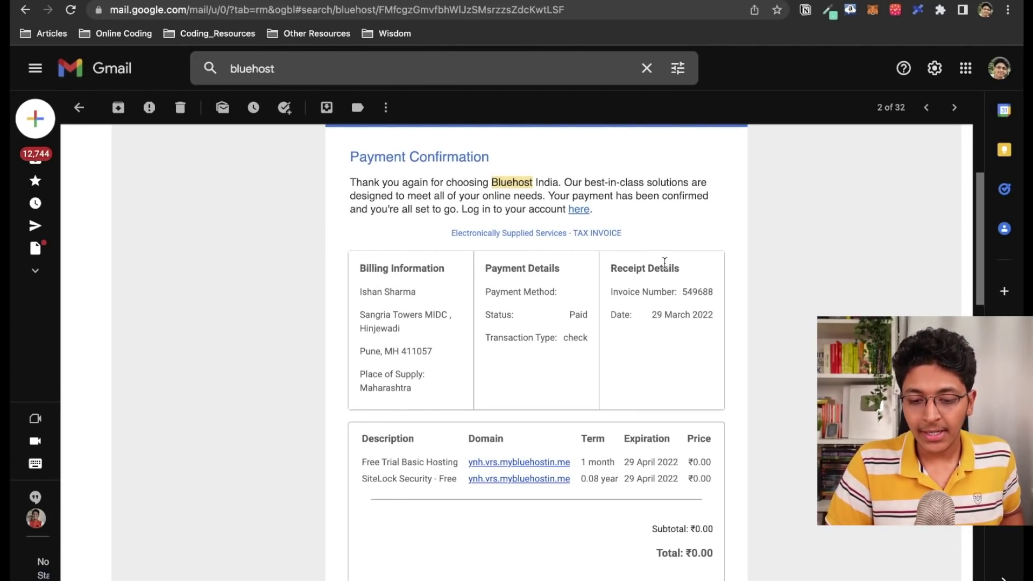
scroll(746, 274, down, 9)
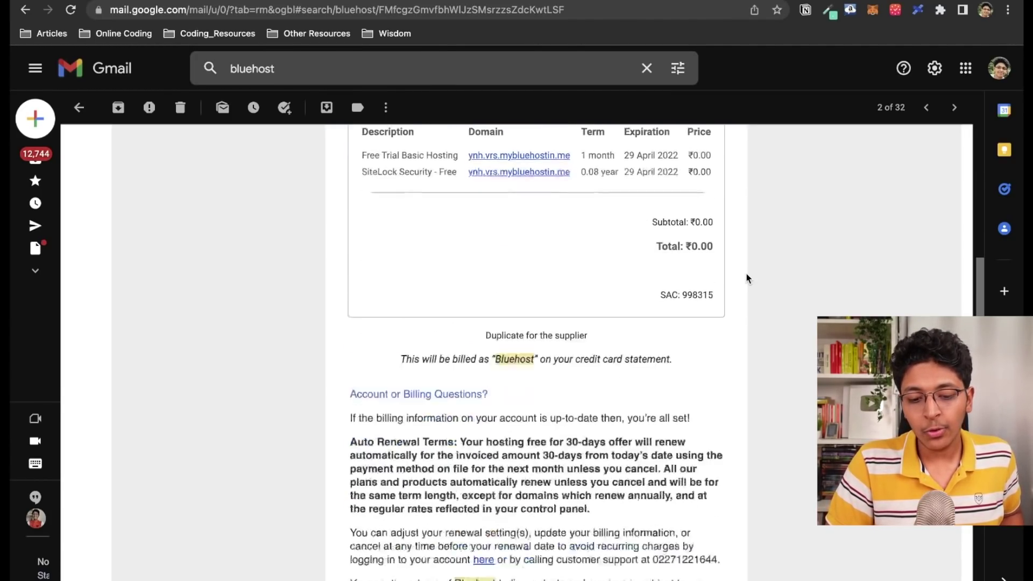
scroll(746, 275, down, 4)
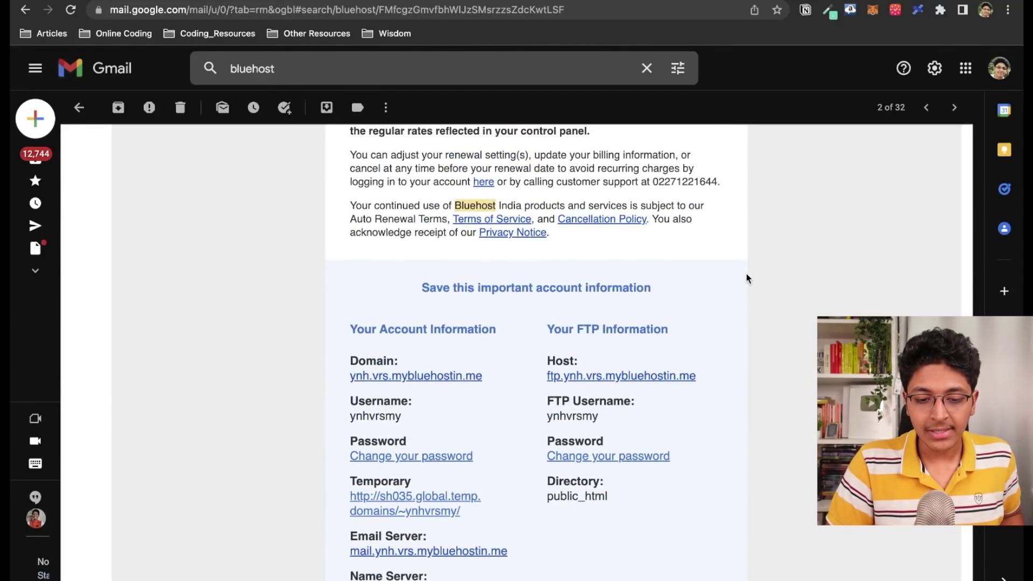
scroll(747, 275, down, 2)
scroll(747, 275, down, 2)
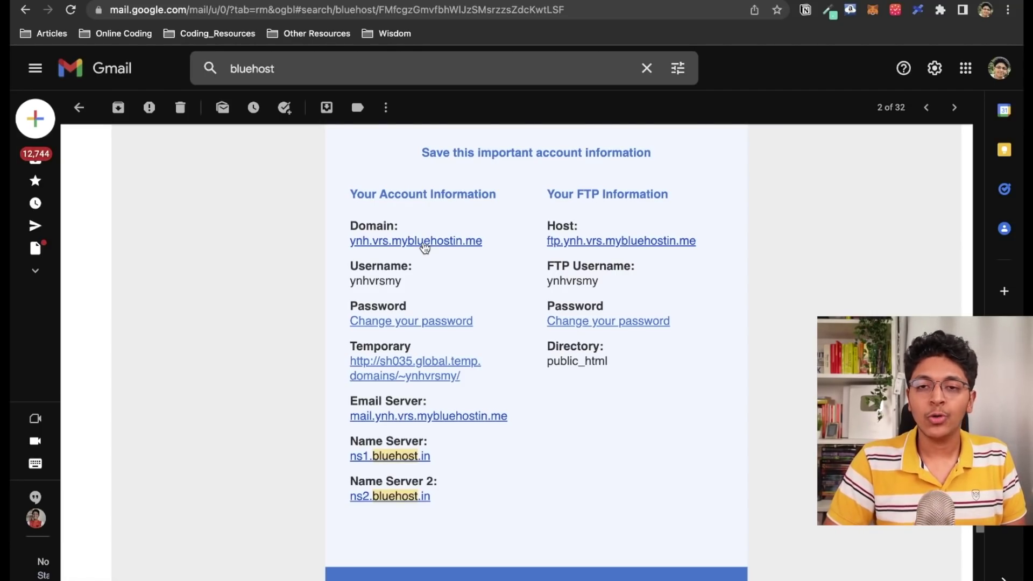
Back in Bluehost, create the website, skip the help question, and choose Portfolio / Resume
click(25, 9)
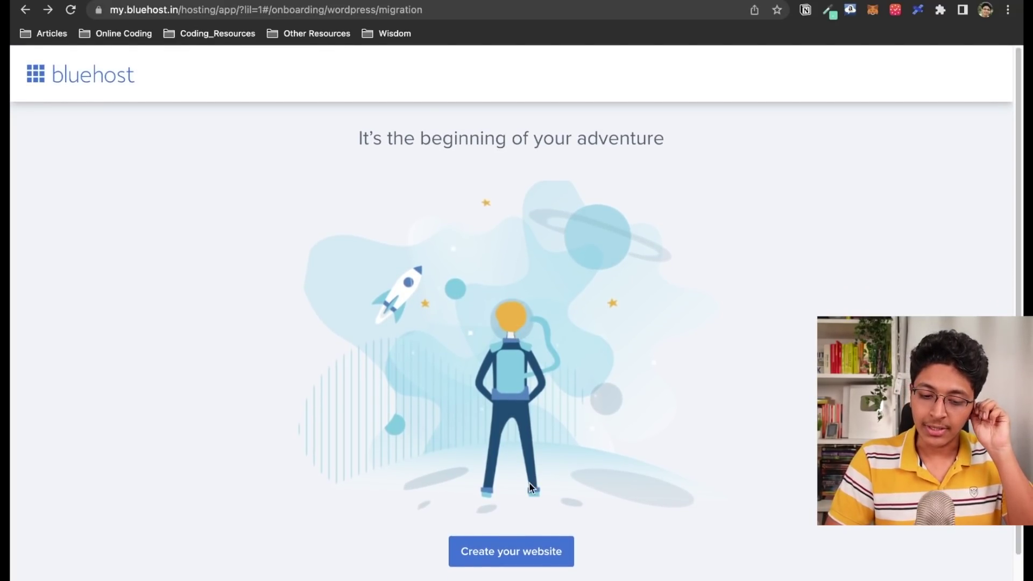
scroll(528, 484, down, 2)
click(516, 504)
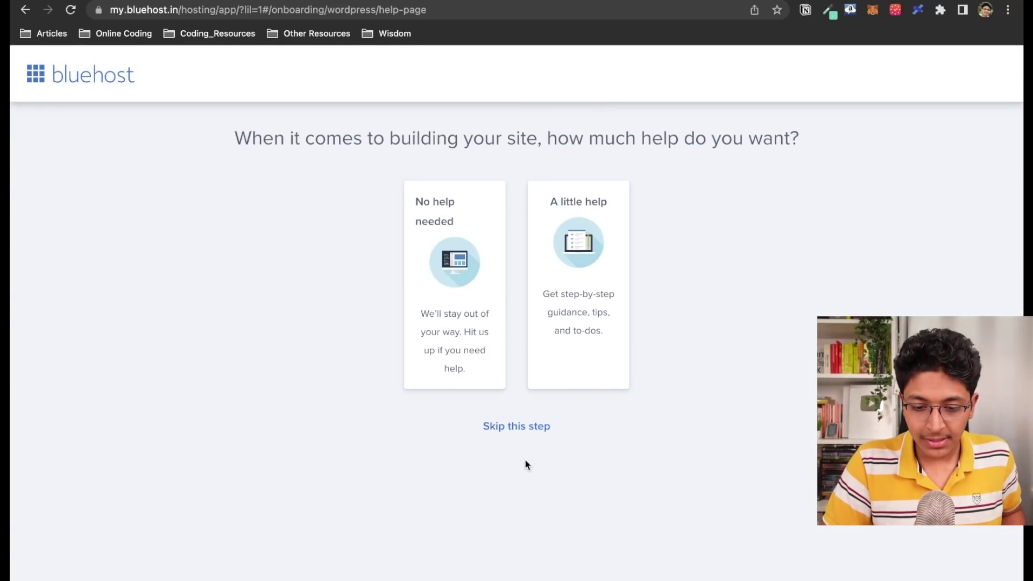
click(510, 427)
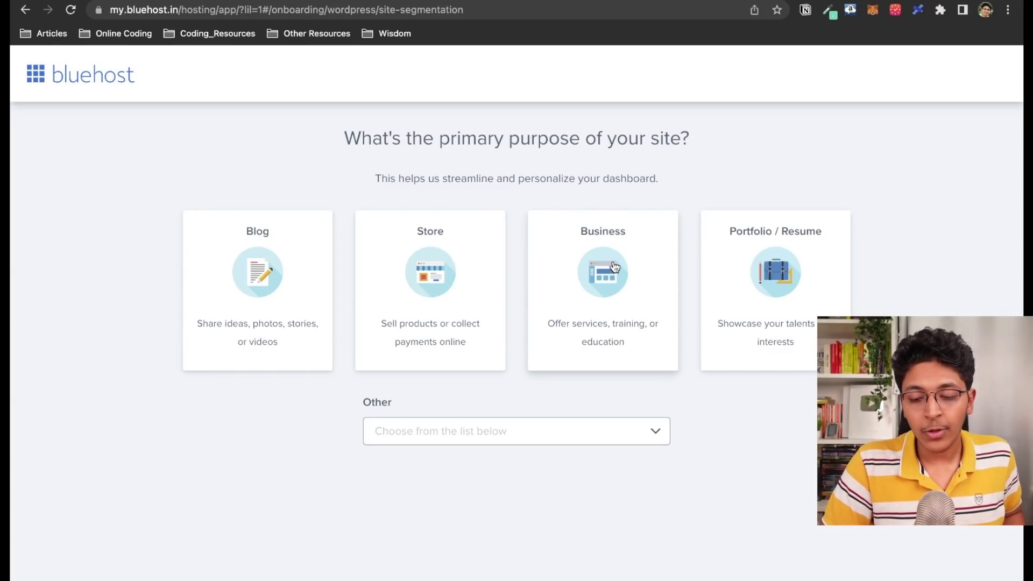
click(775, 267)
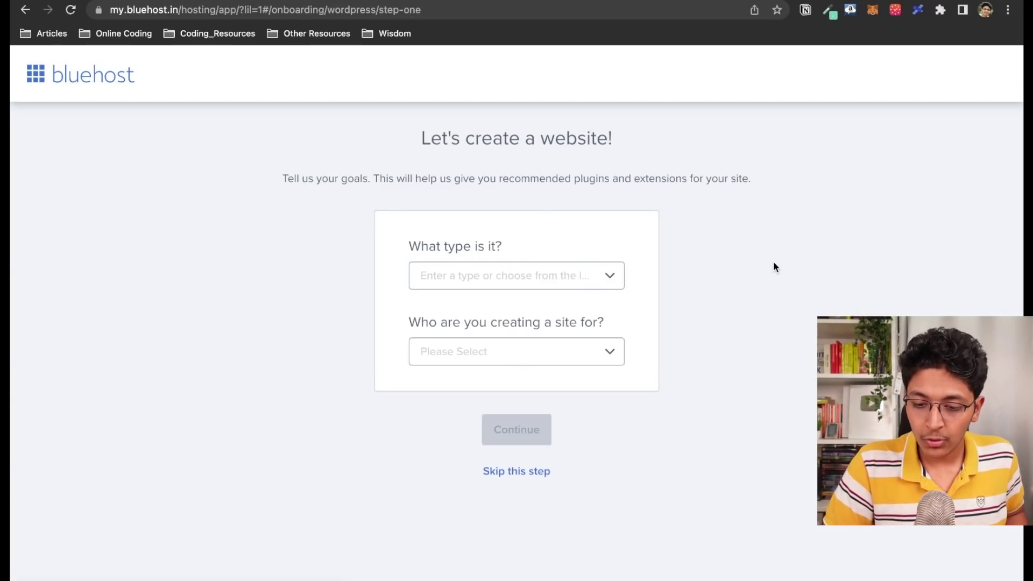
Set the site type to Personal, made for Myself, and continue
click(505, 273)
click(509, 323)
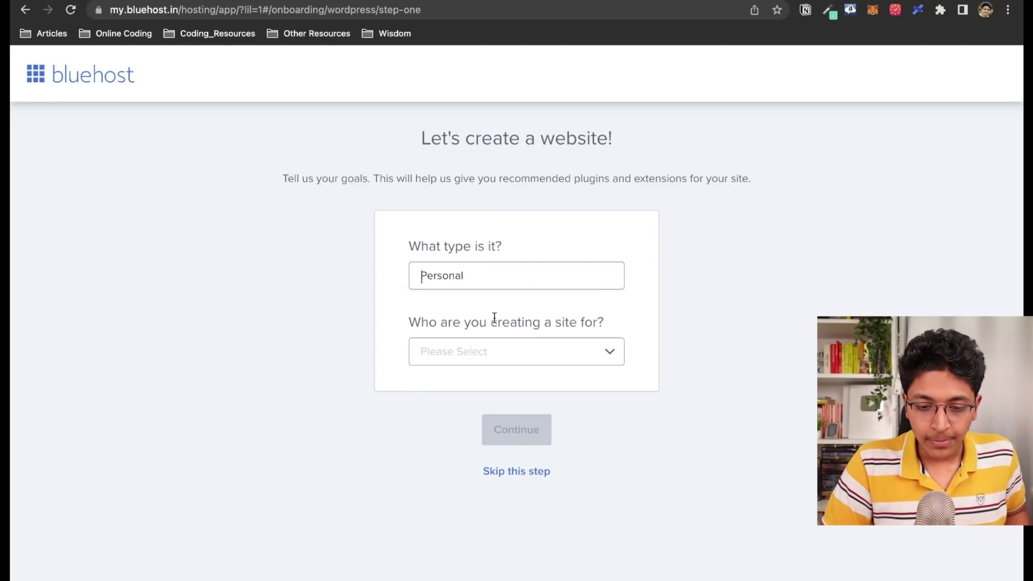
click(565, 357)
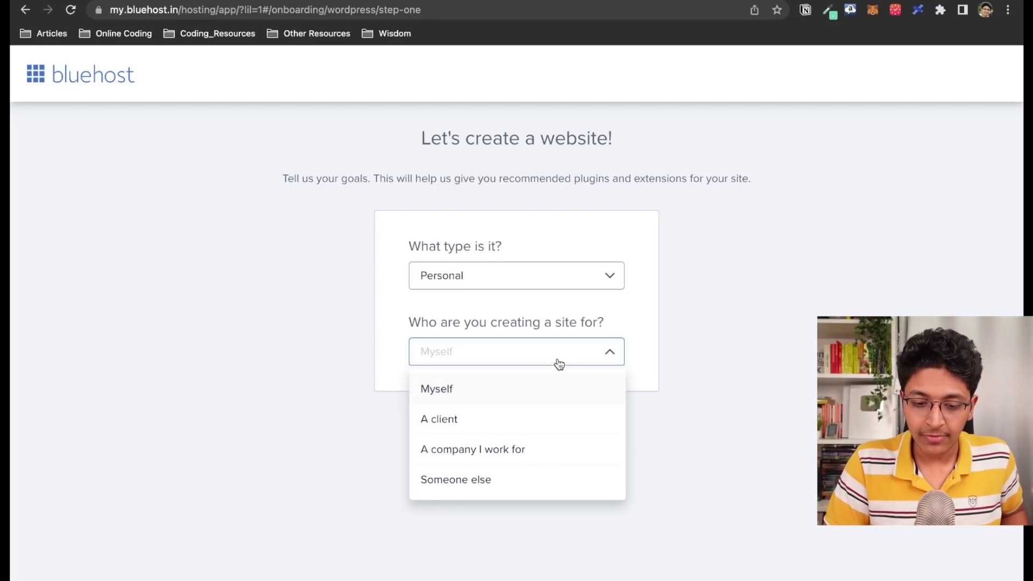
click(527, 389)
click(510, 433)
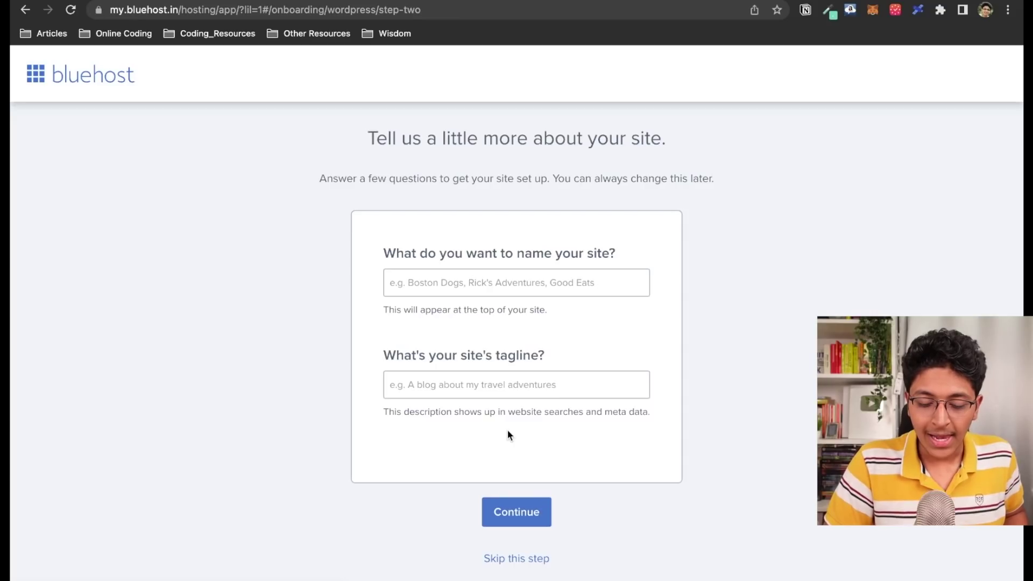
Enter your name as the site name with the tagline 'Loves to Code and Design'
click(545, 288)
text(Ishan Sharma)
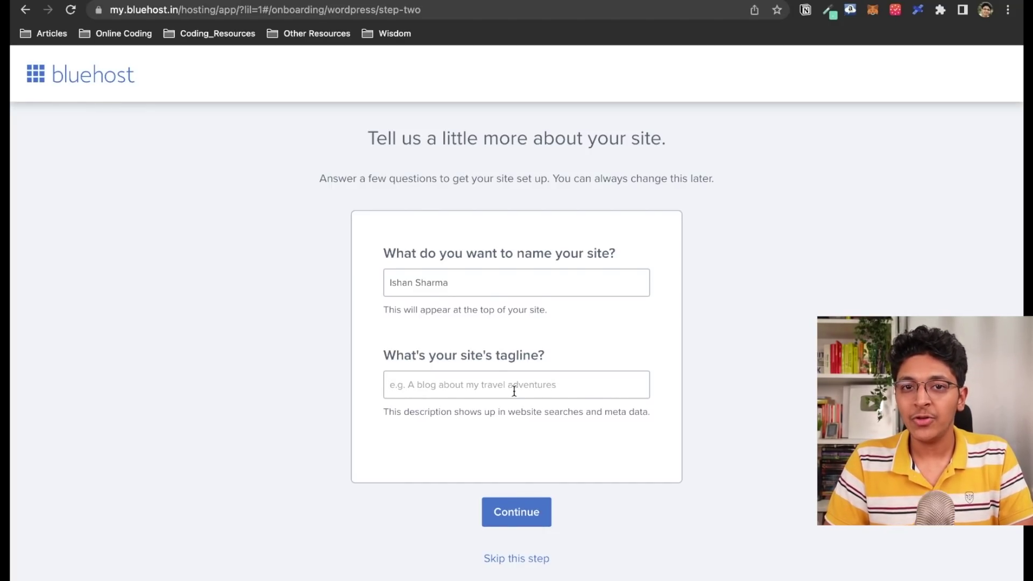
text(Lov)
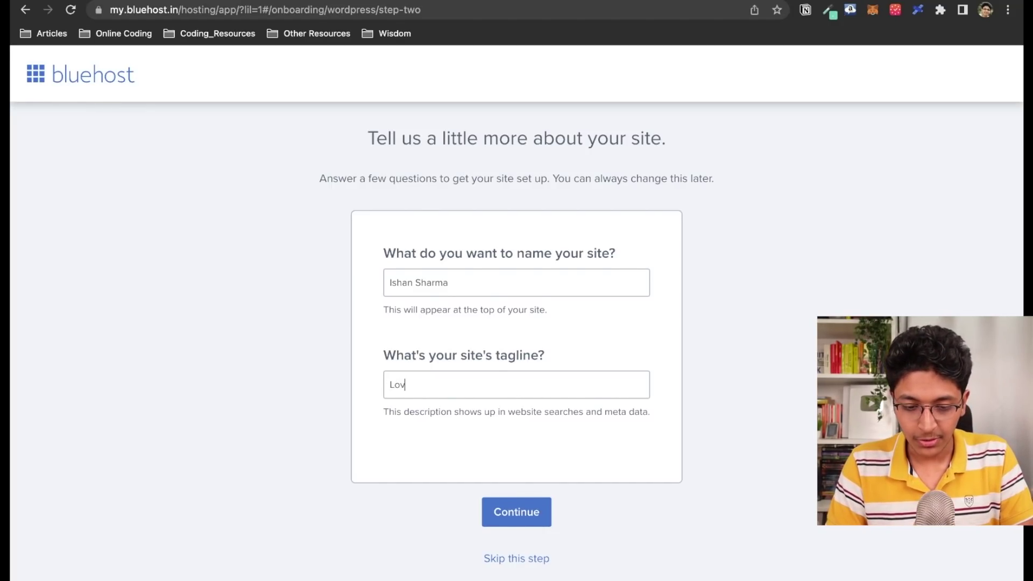
text(es to Code a)
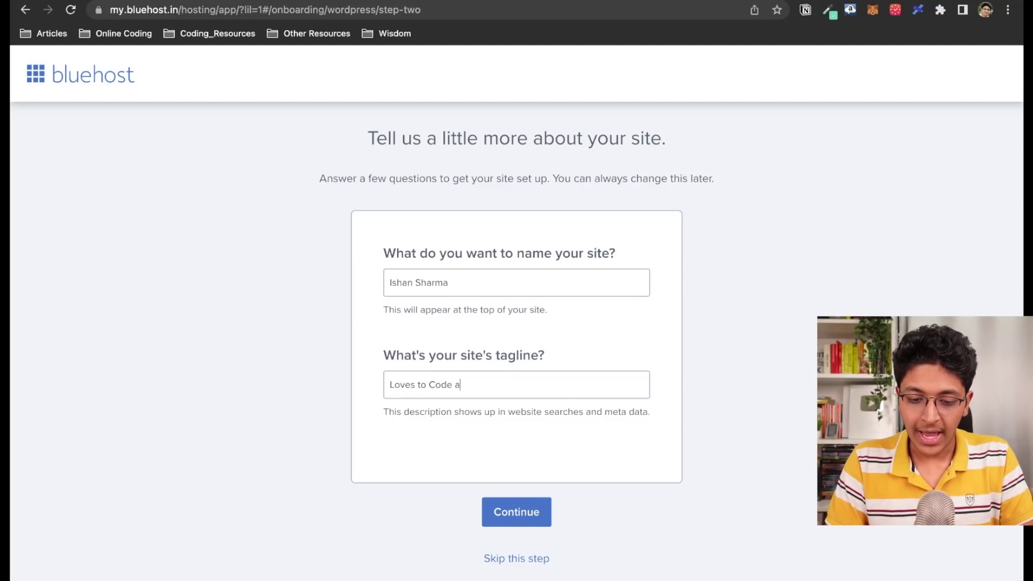
text(nd Design)
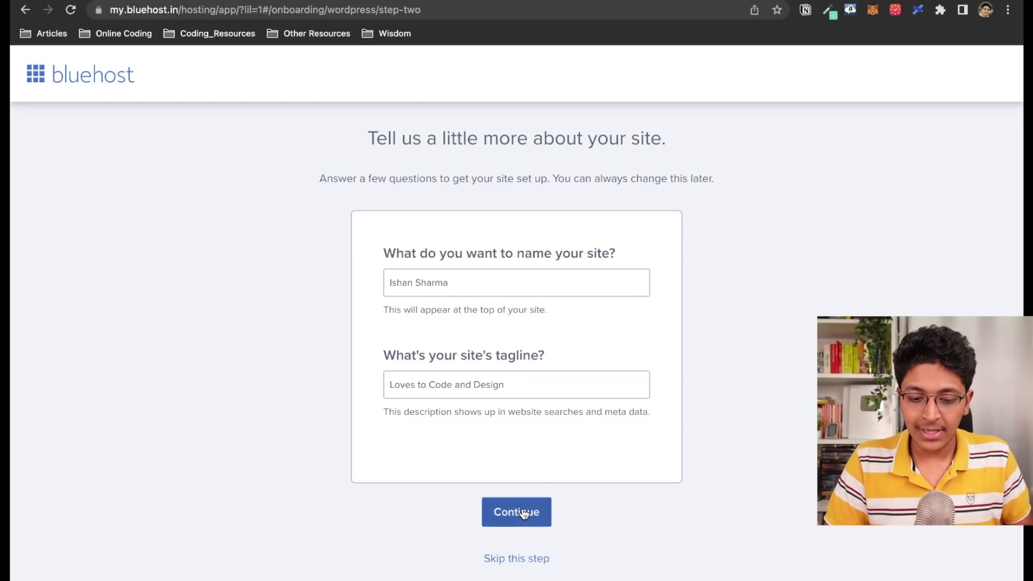
click(524, 513)
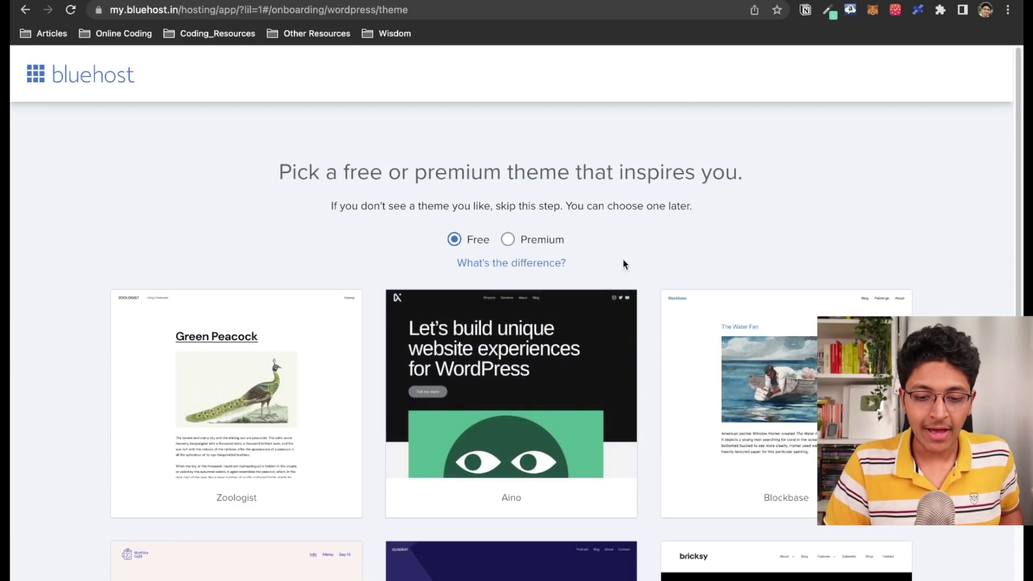
Skip the free theme picker so Bluehost installs WordPress
mouse_move(529, 312)
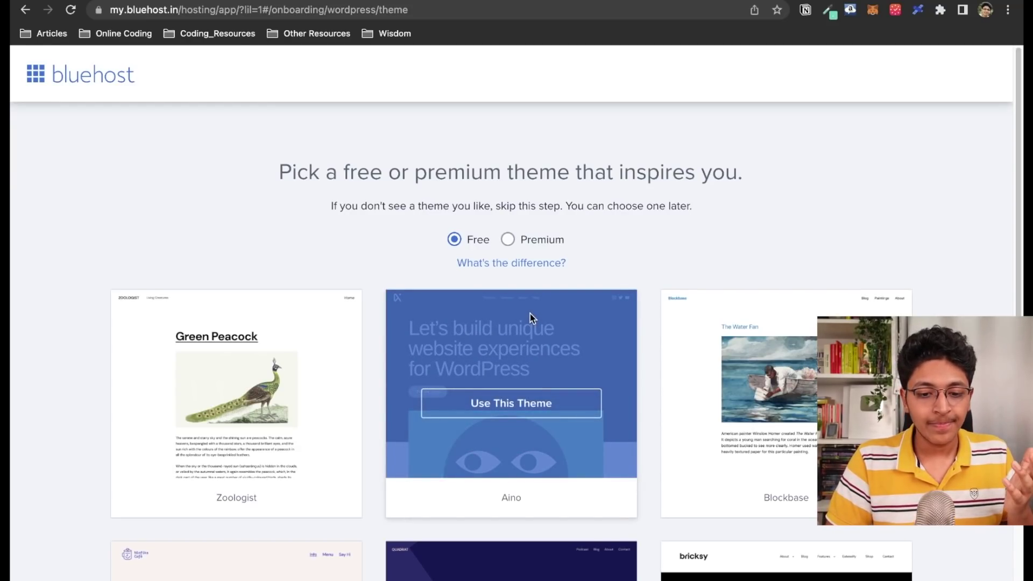
scroll(529, 317, down, 3)
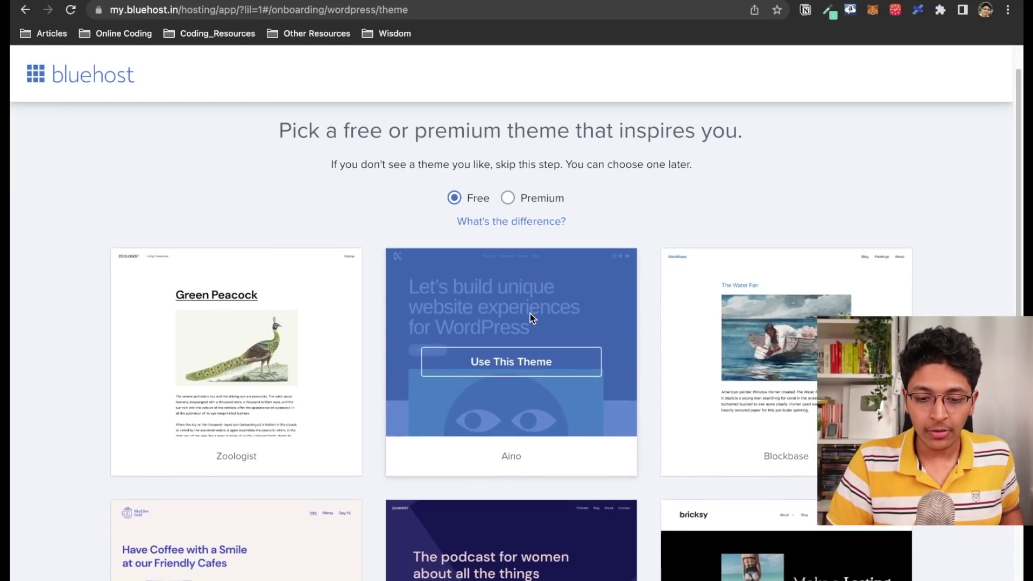
scroll(795, 258, up, 3)
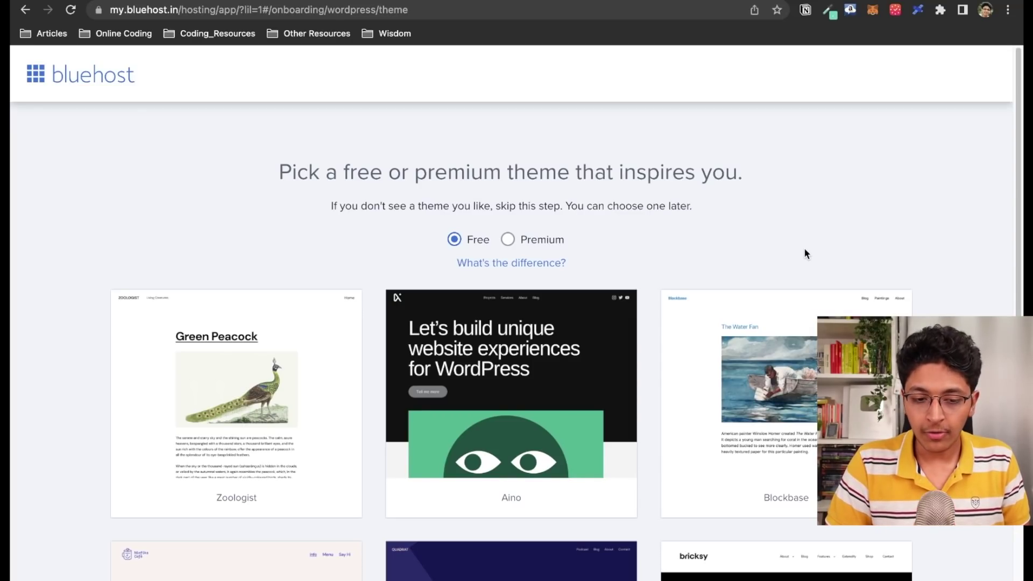
scroll(947, 249, down, 10)
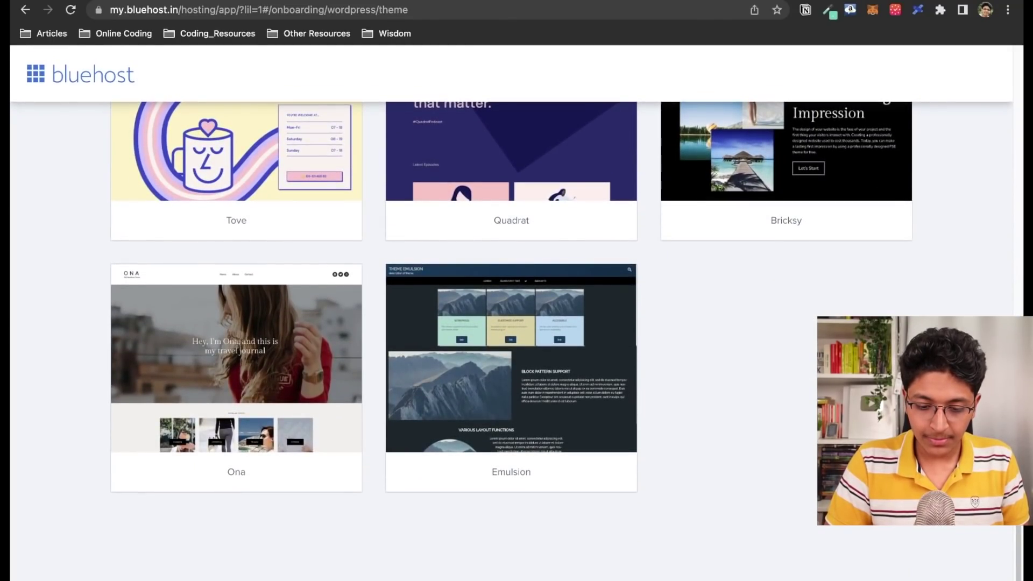
click(540, 454)
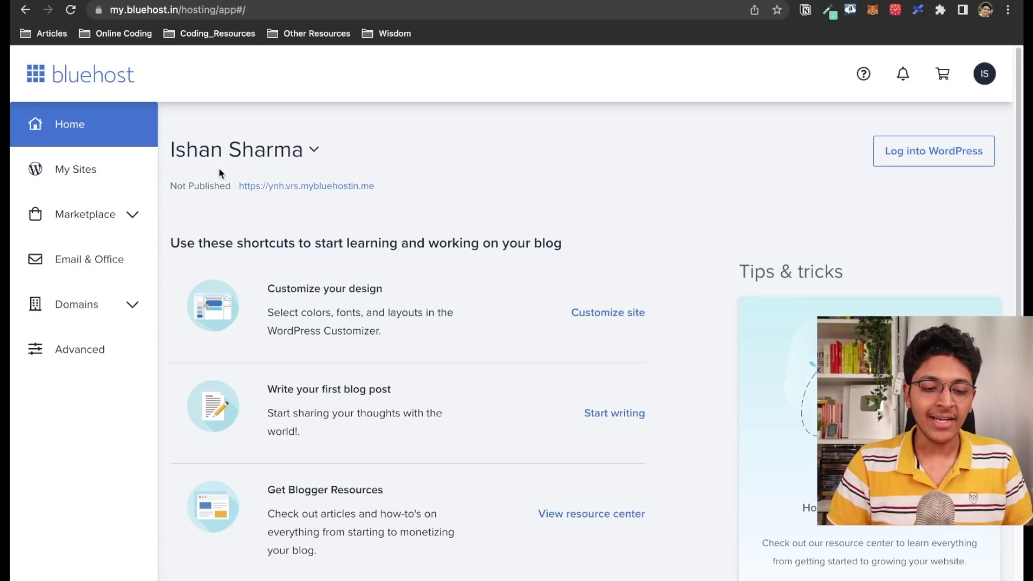
Open the new site's overview from My Sites and log into WordPress
click(74, 174)
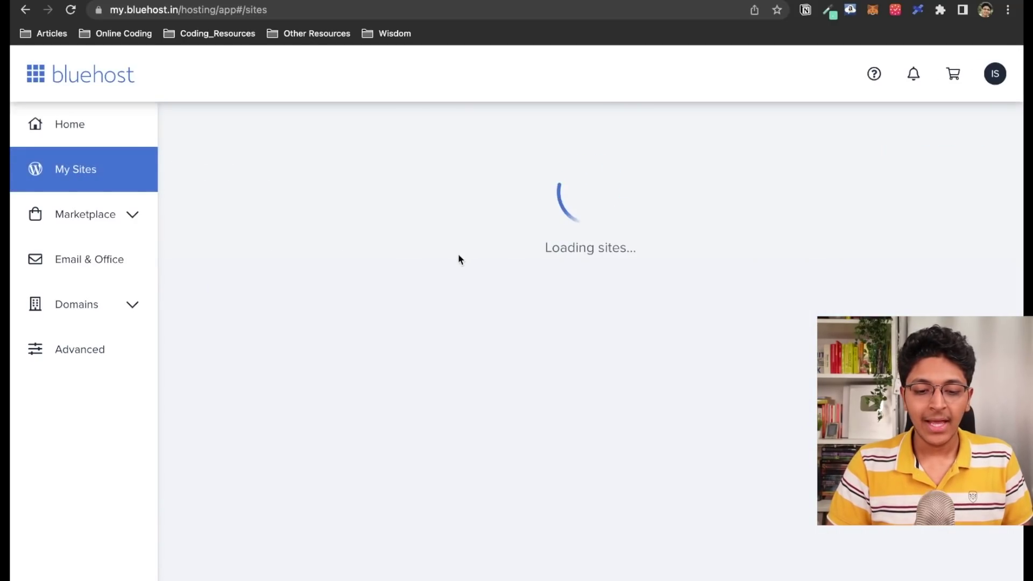
click(510, 354)
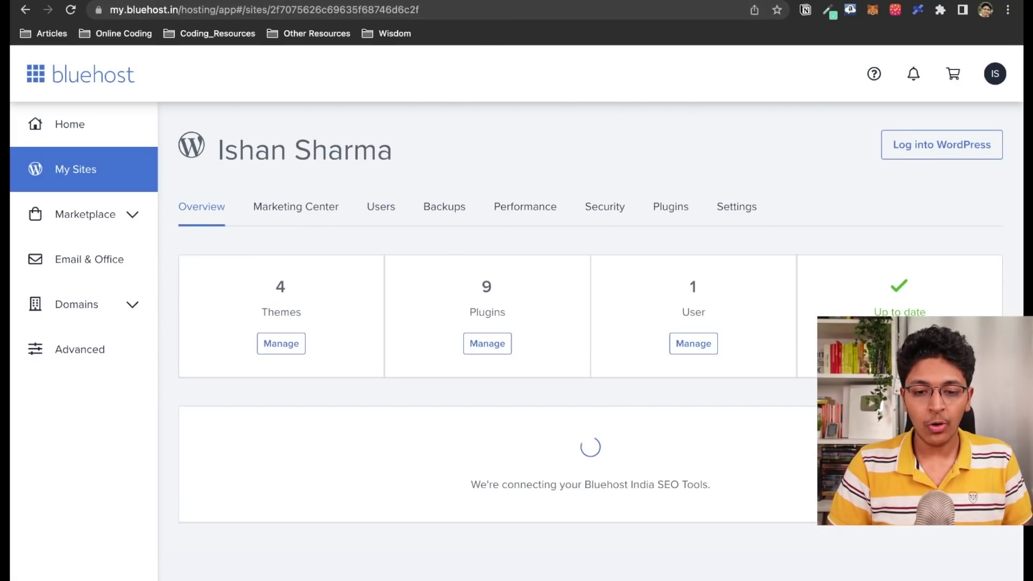
click(921, 153)
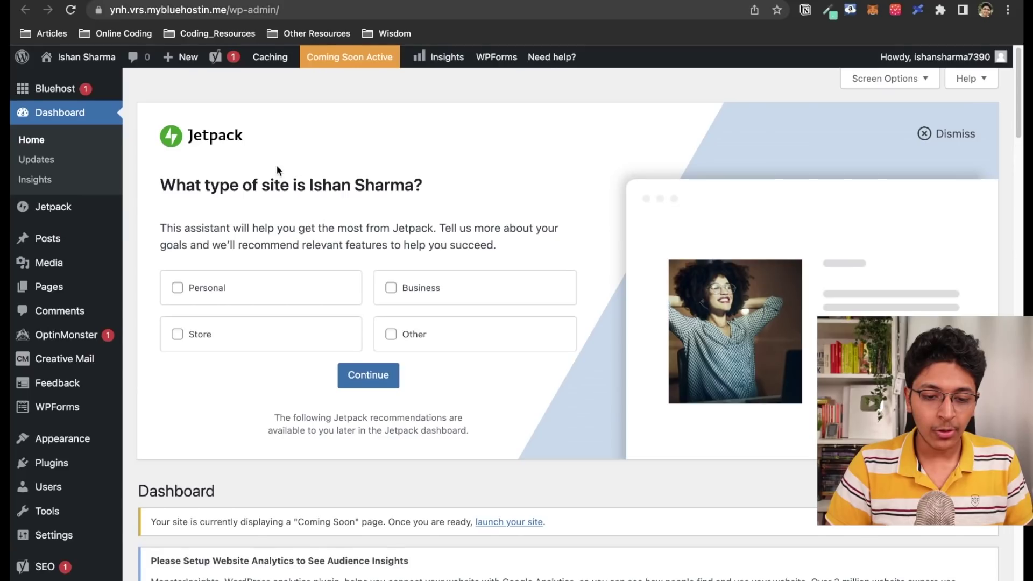
Tell the Jetpack assistant the site is Personal
click(202, 289)
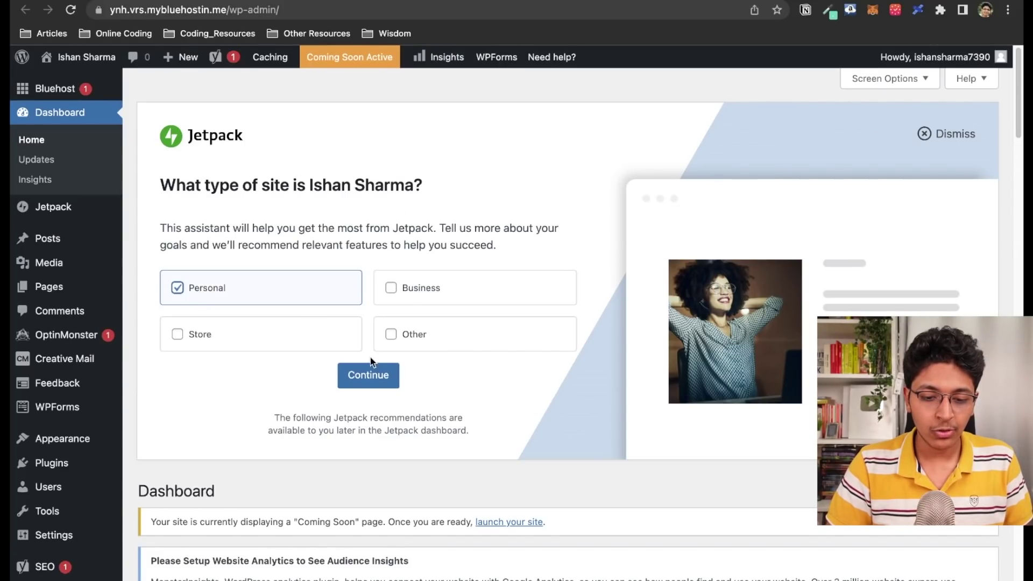
click(380, 385)
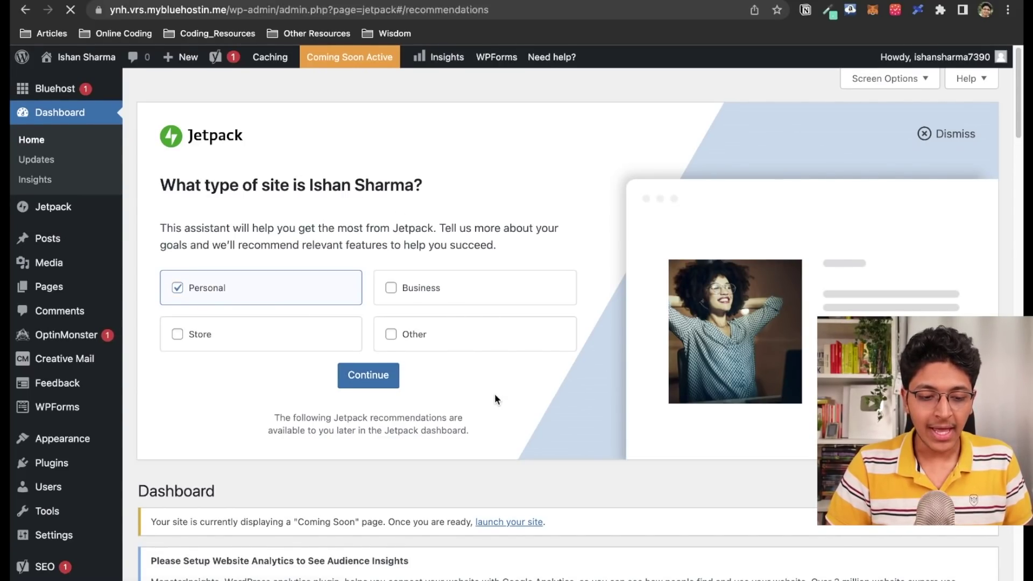
scroll(495, 393, down, 2)
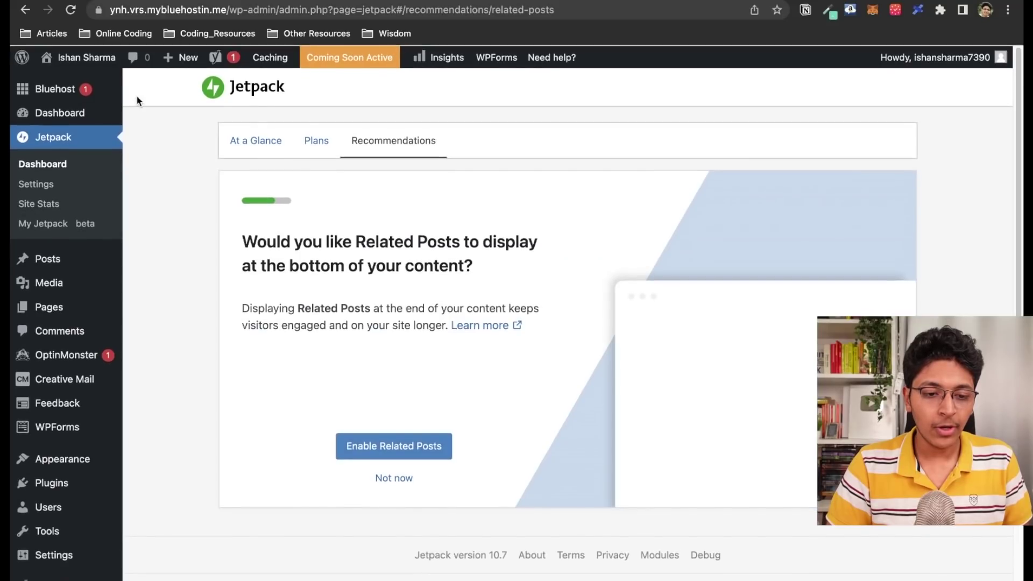
View the live site's Hello world! post, then return to the admin Dashboard
mouse_move(101, 67)
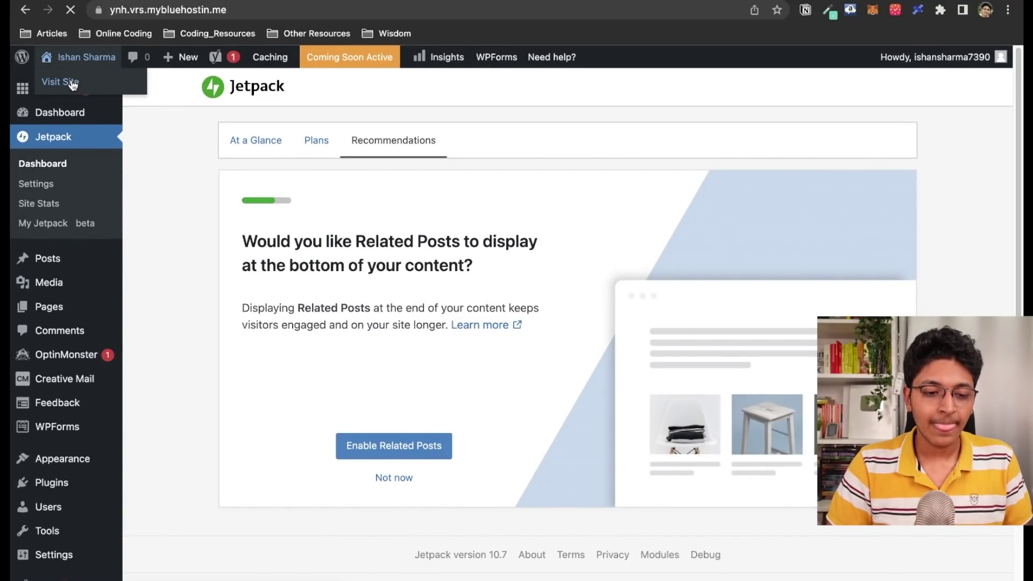
scroll(445, 280, down, 5)
scroll(444, 278, up, 6)
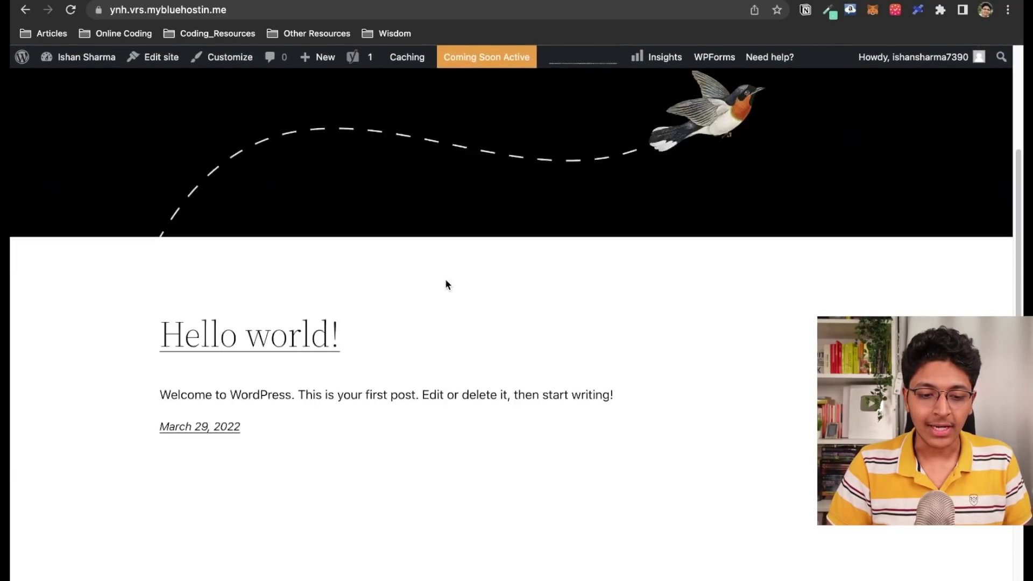
scroll(573, 223, down, 1)
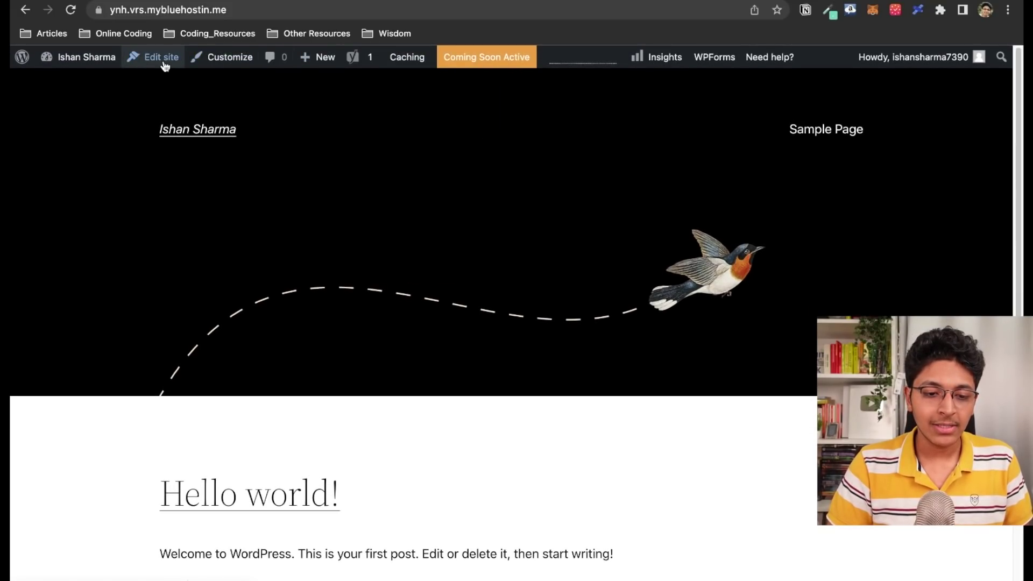
click(67, 84)
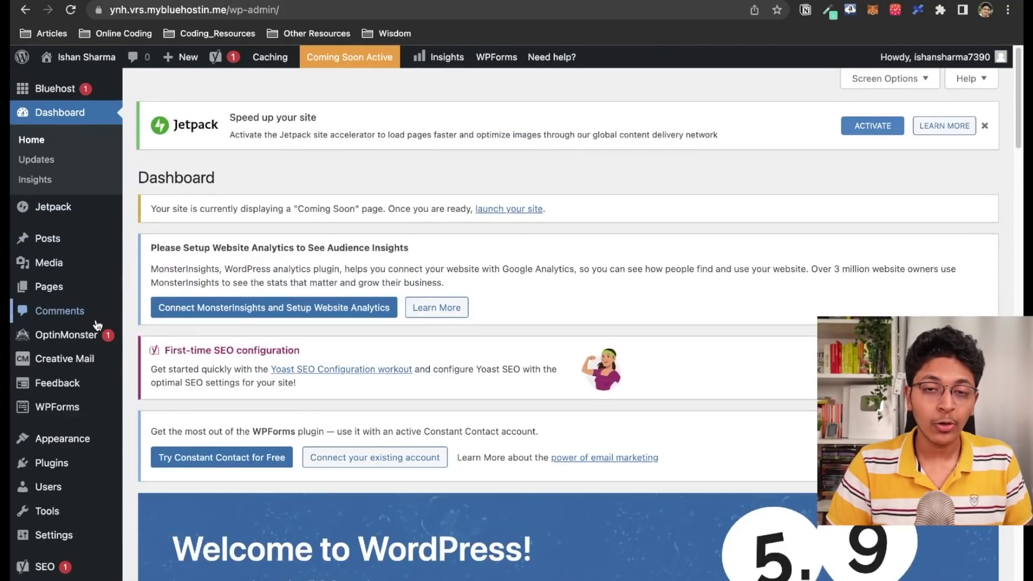
Go to Appearance > Themes and open the WordPress.org popular themes browser
scroll(97, 324, down, 1)
mouse_move(98, 324)
mouse_move(80, 406)
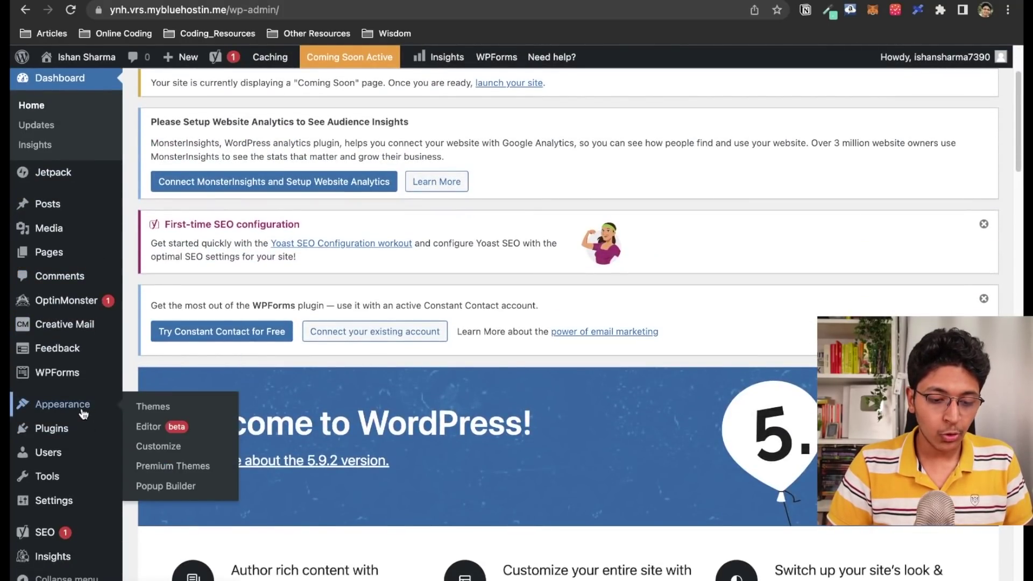
click(188, 411)
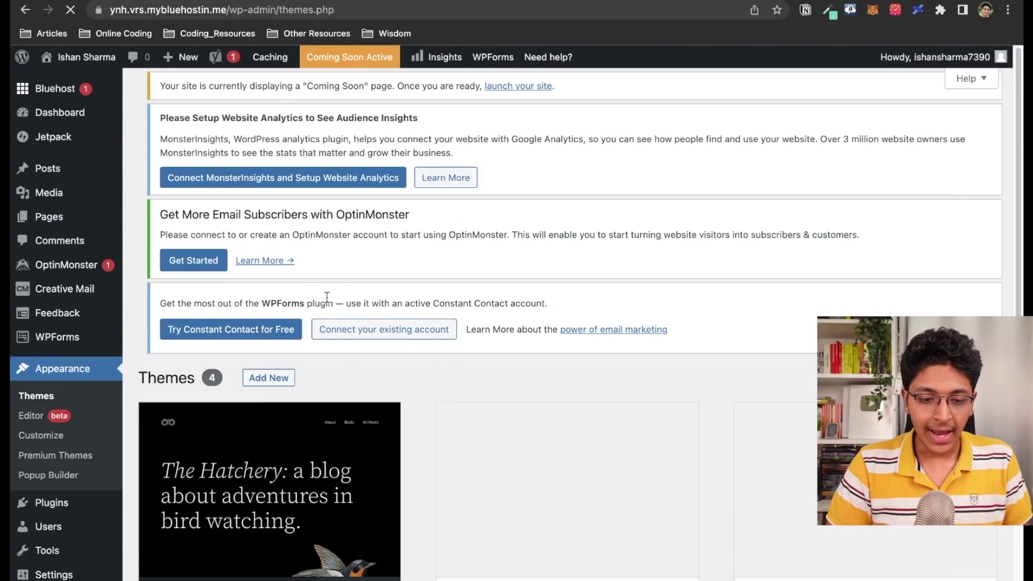
scroll(423, 276, down, 3)
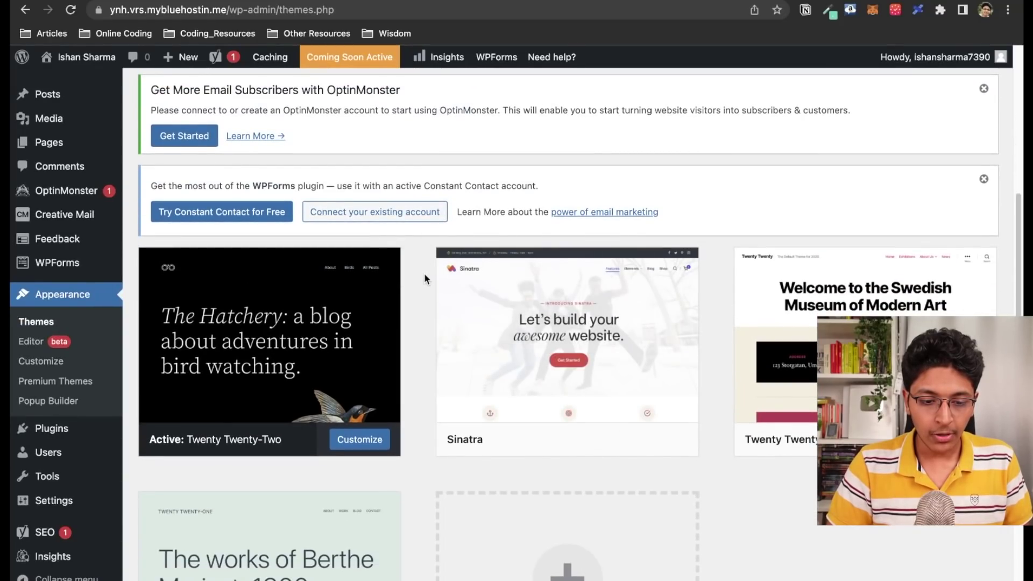
scroll(424, 273, down, 2)
scroll(423, 273, up, 4)
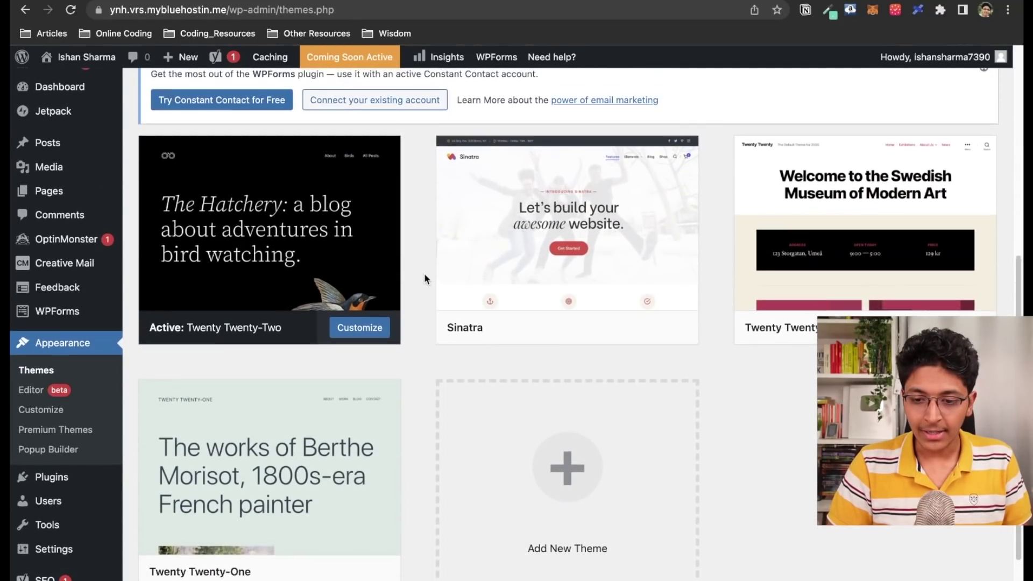
scroll(424, 272, up, 6)
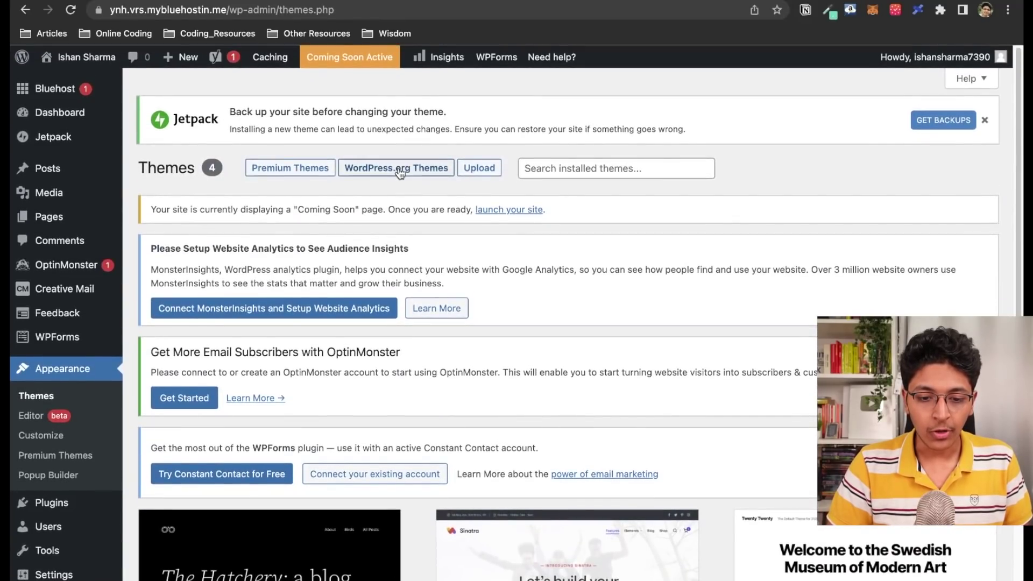
click(400, 170)
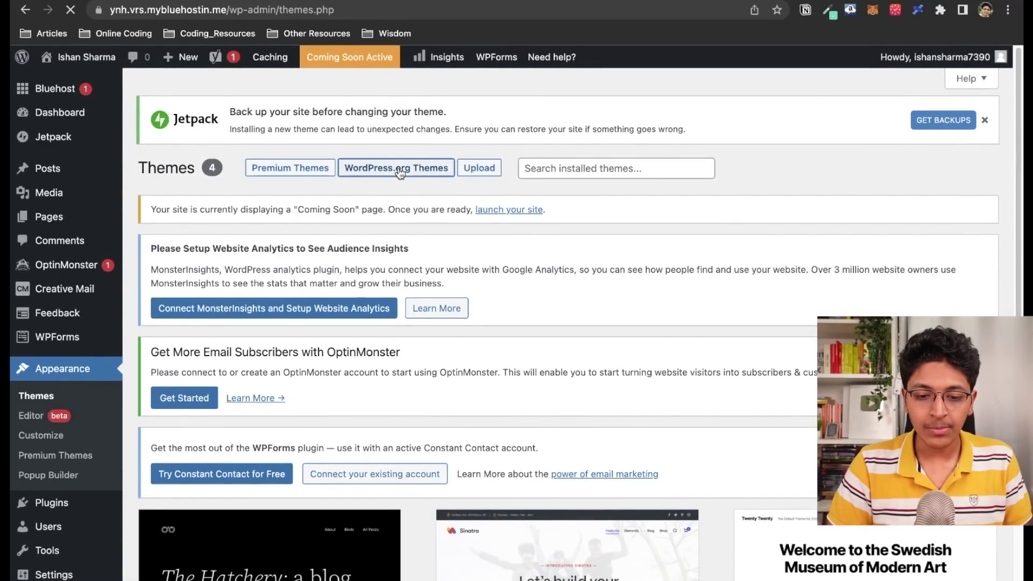
scroll(519, 258, down, 5)
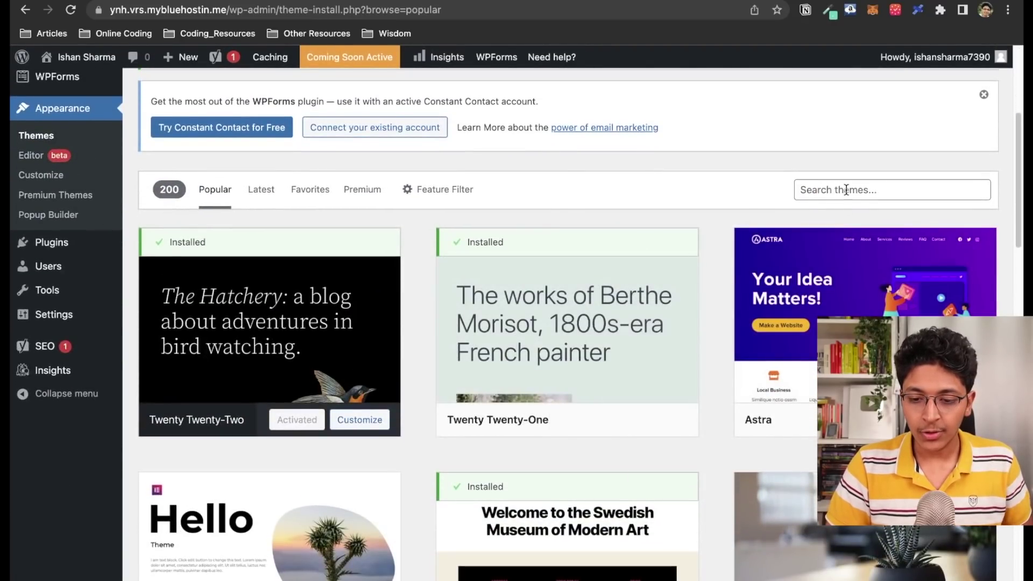
Search the theme directory for 'as' and install Astra
click(846, 189)
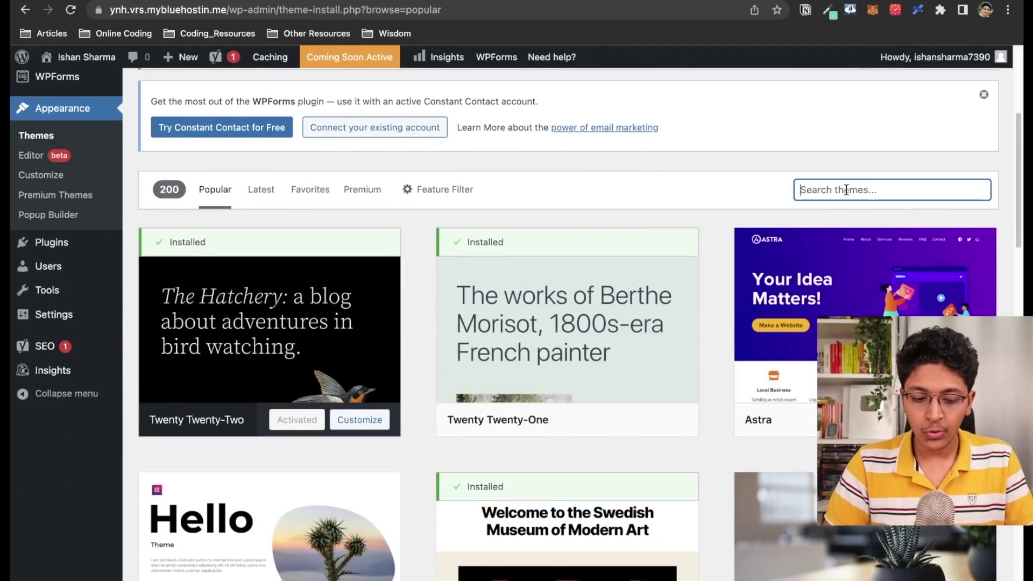
text(astr)
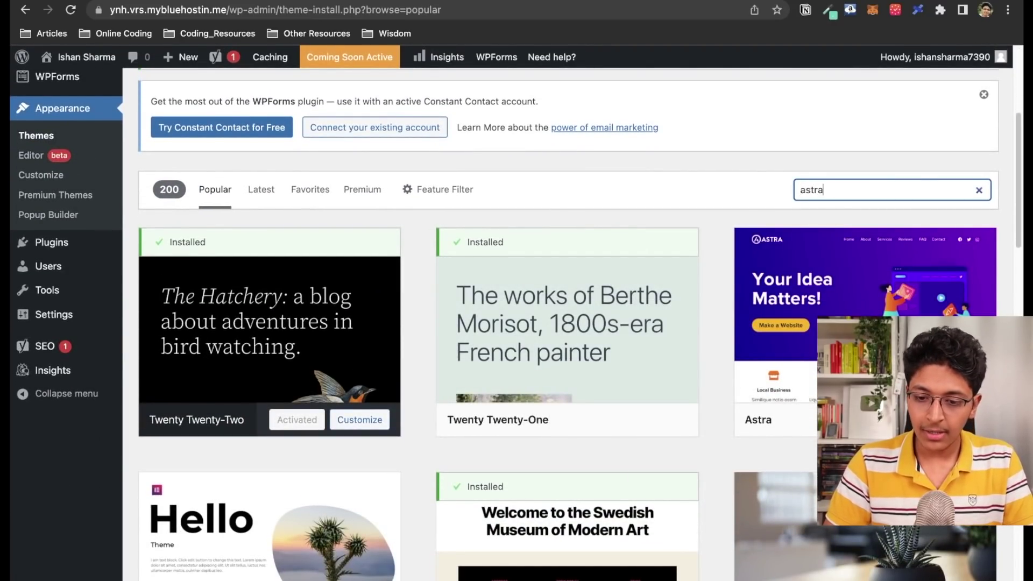
scroll(476, 334, down, 7)
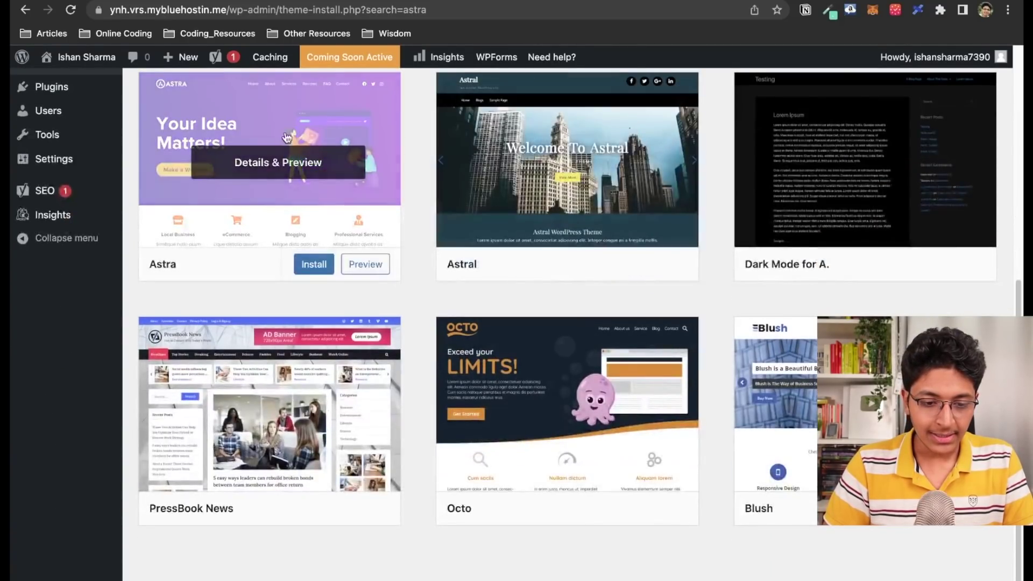
click(316, 265)
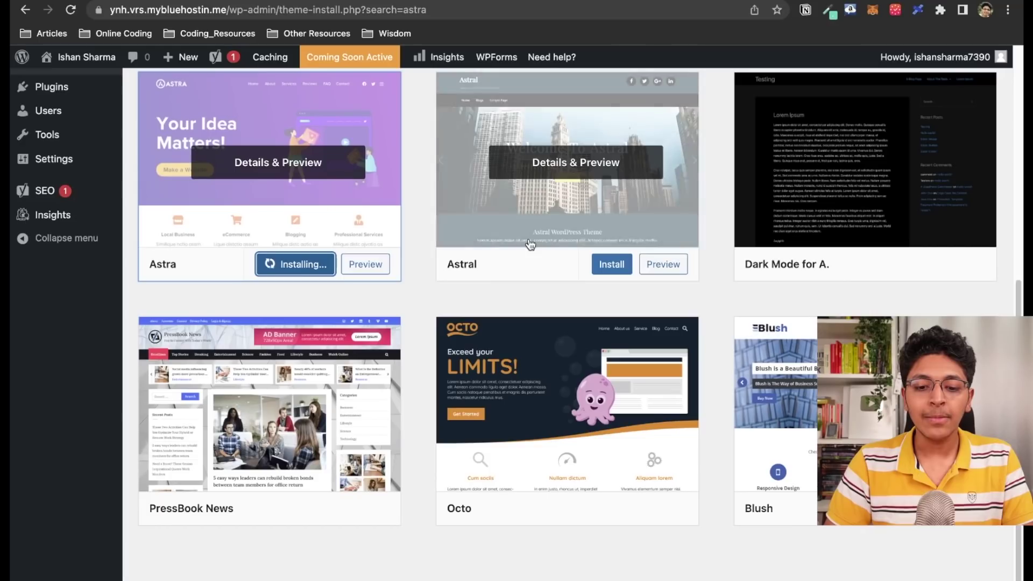
Preview and close the Astral theme, then activate Astra
click(580, 162)
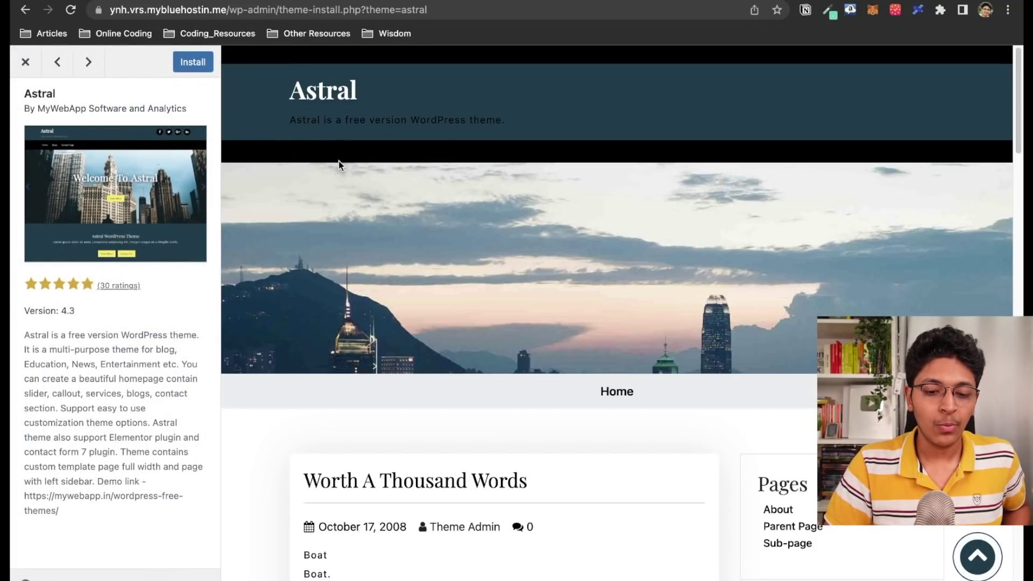
scroll(590, 349, down, 15)
scroll(589, 347, up, 20)
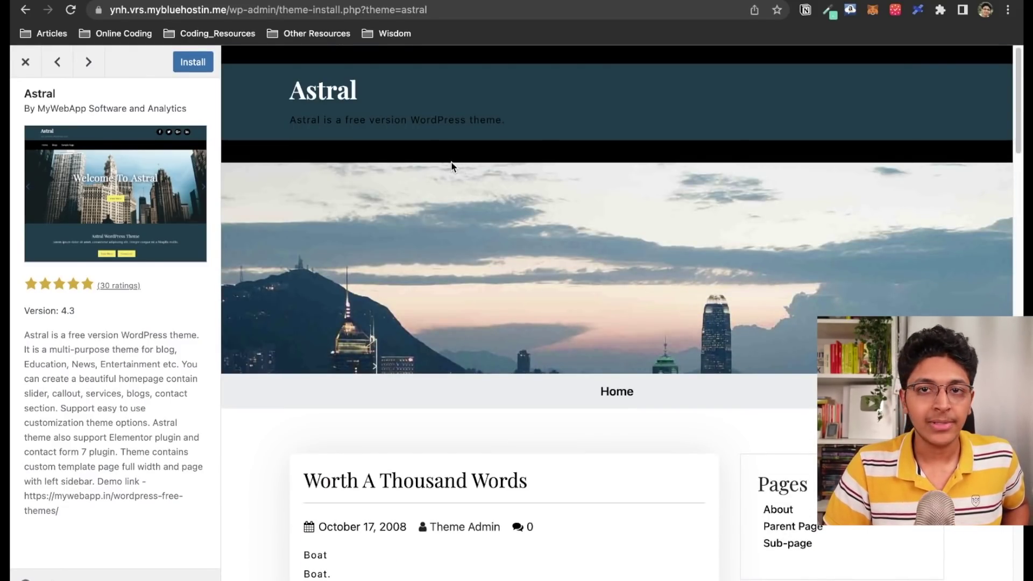
click(25, 62)
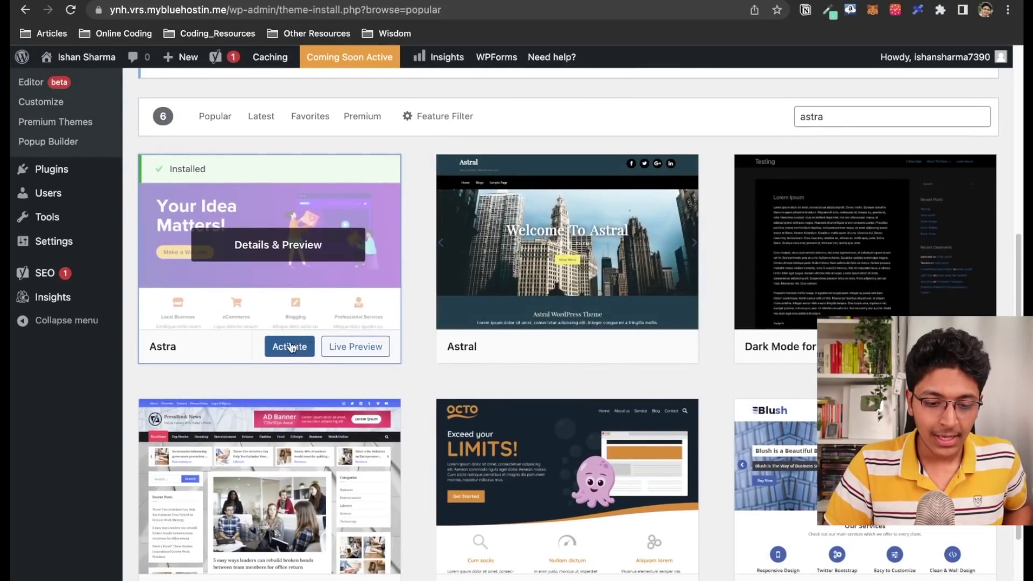
click(288, 346)
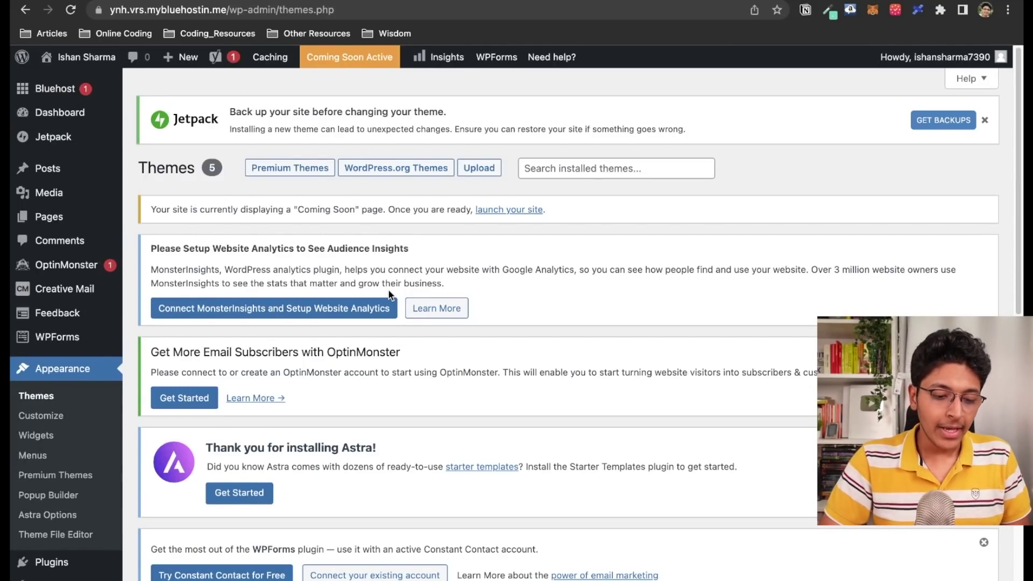
Install Astra's Starter Templates and start the Build Your Website Now wizard
scroll(420, 269, down, 3)
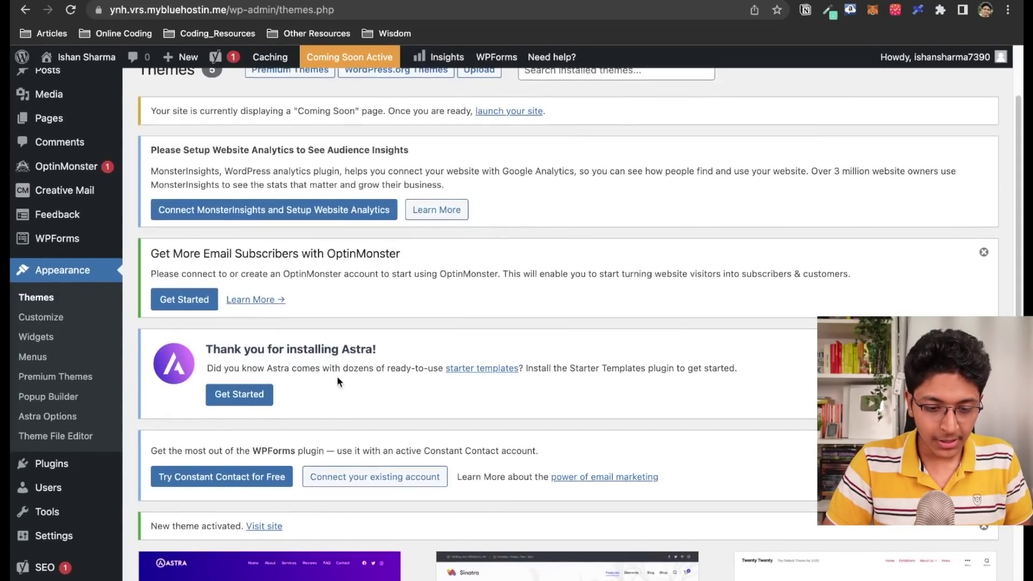
click(236, 393)
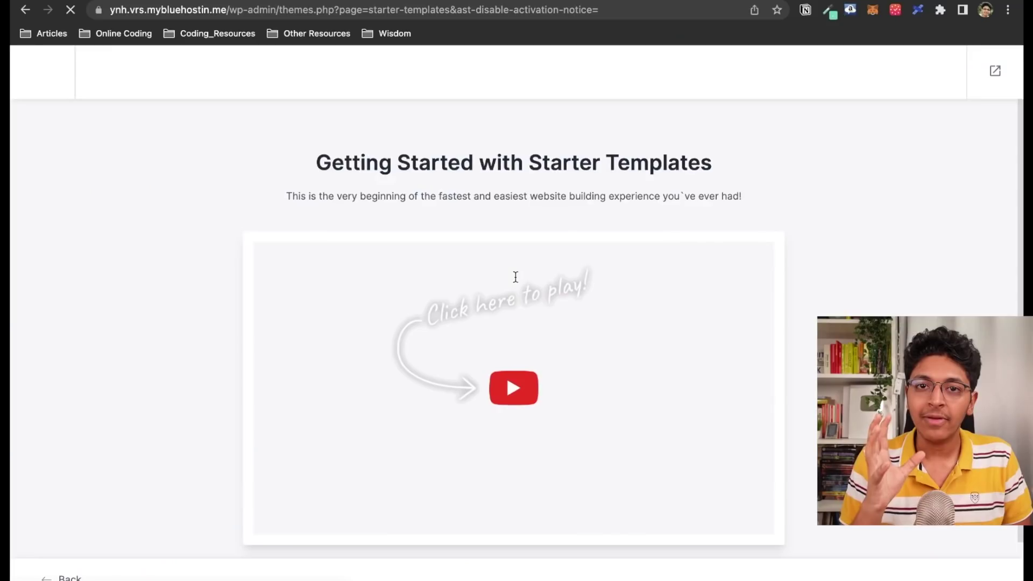
scroll(511, 532, down, 2)
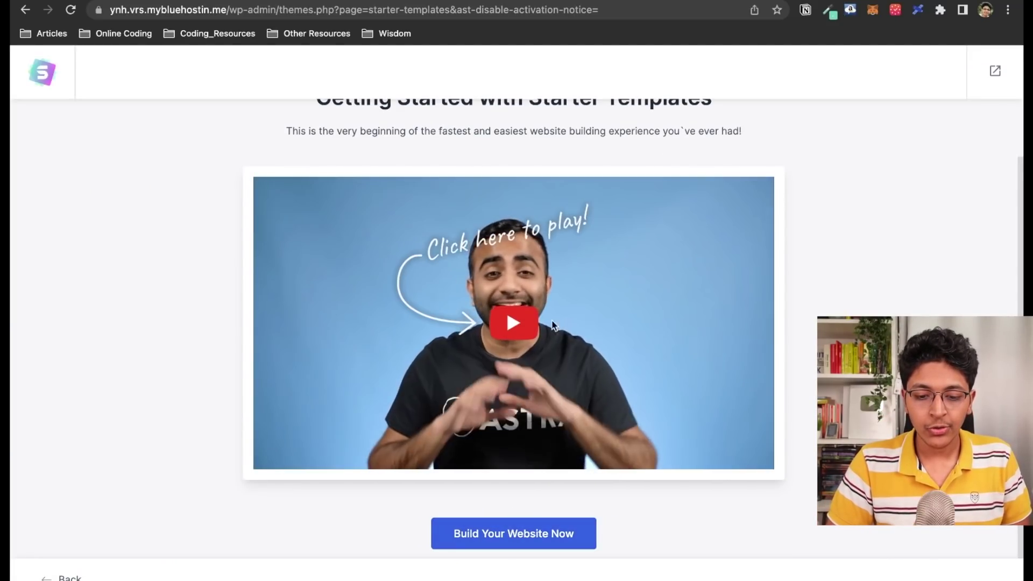
click(523, 535)
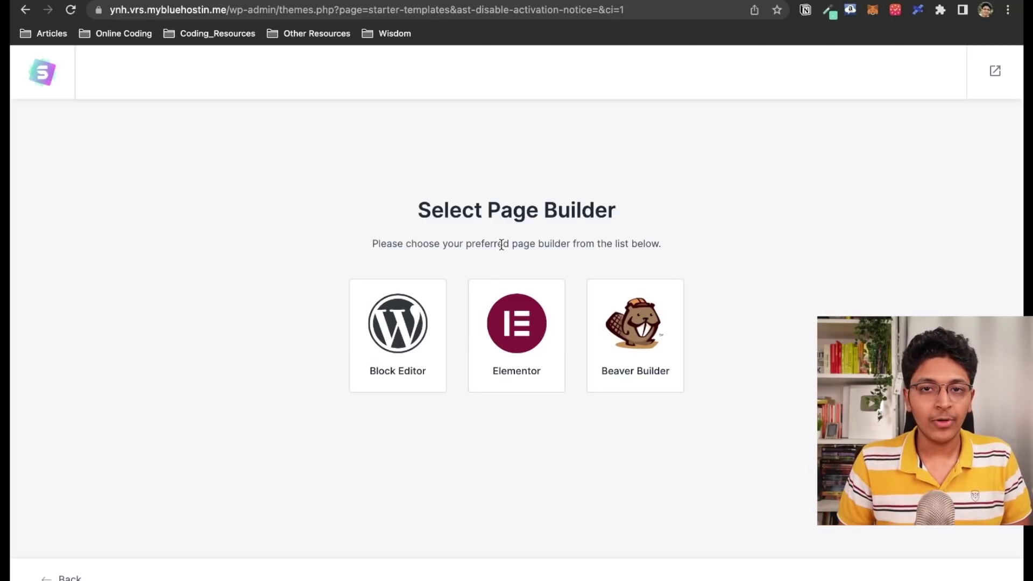
Choose Elementor as the page builder
click(517, 323)
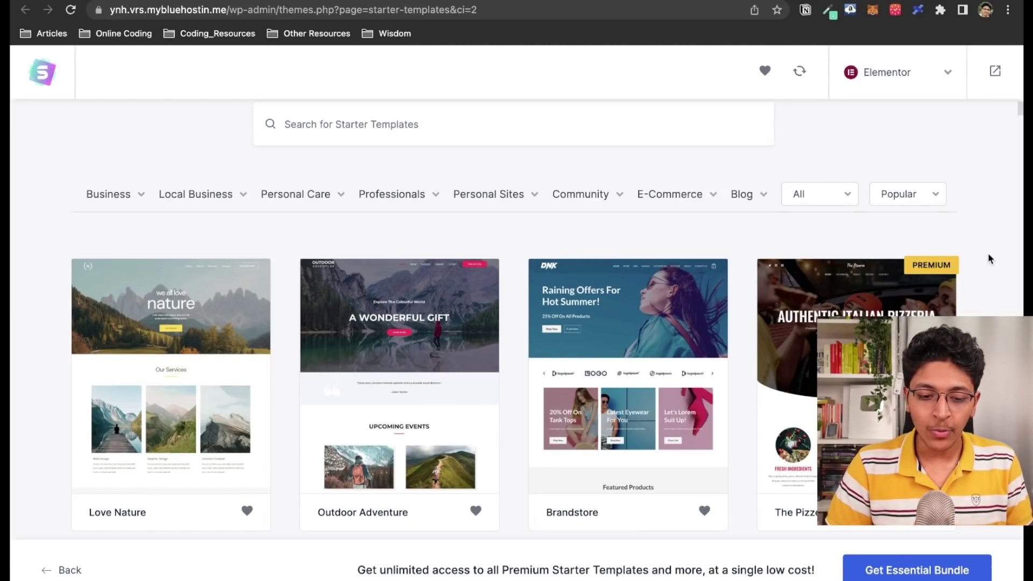
scroll(988, 255, down, 3)
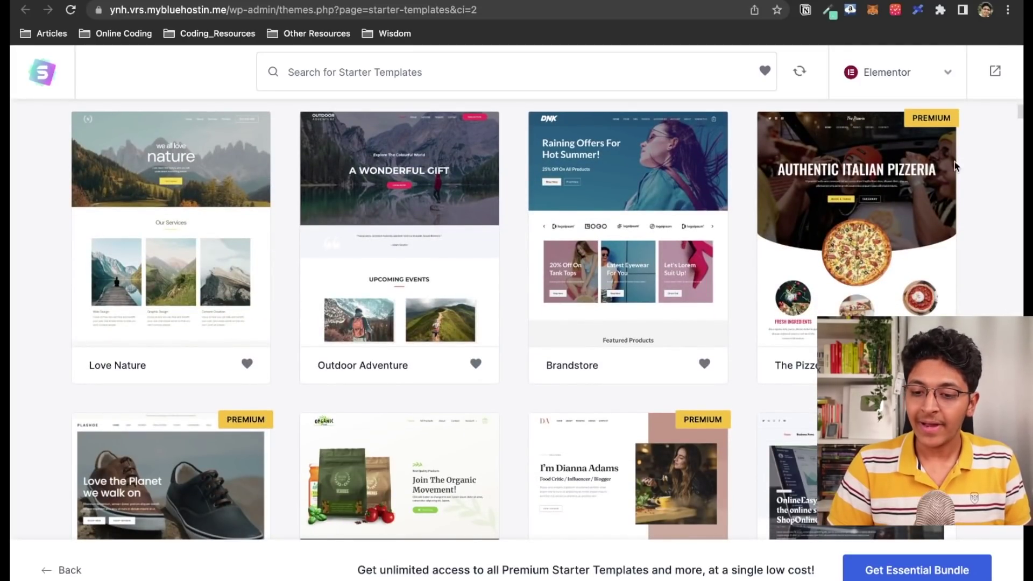
scroll(634, 259, up, 1)
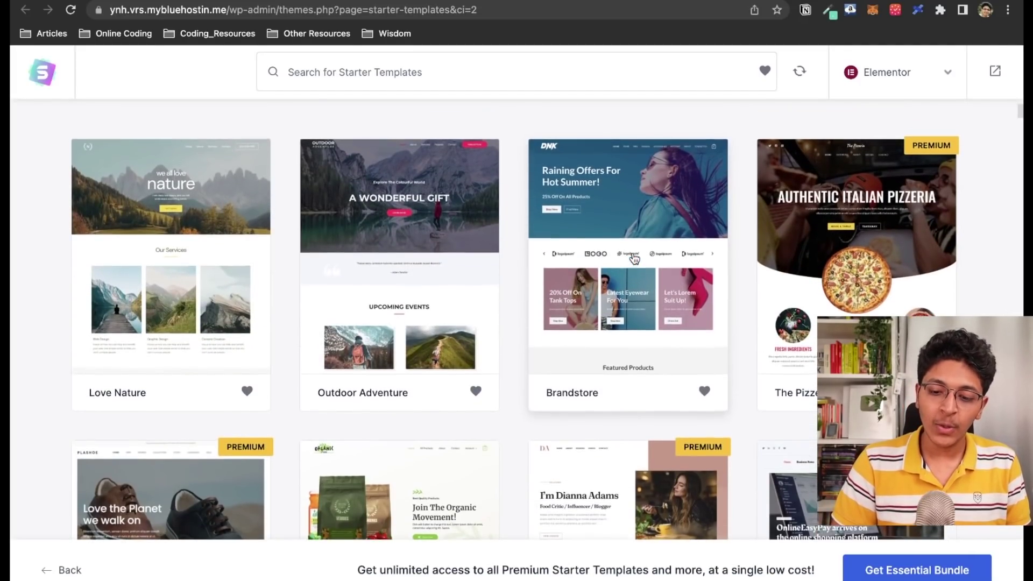
scroll(650, 269, down, 3)
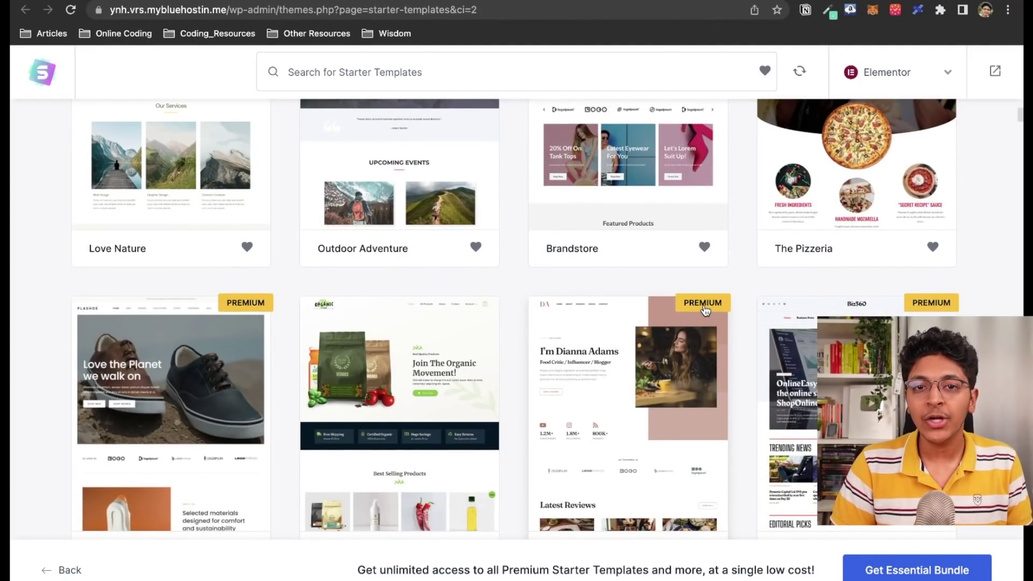
scroll(704, 310, down, 8)
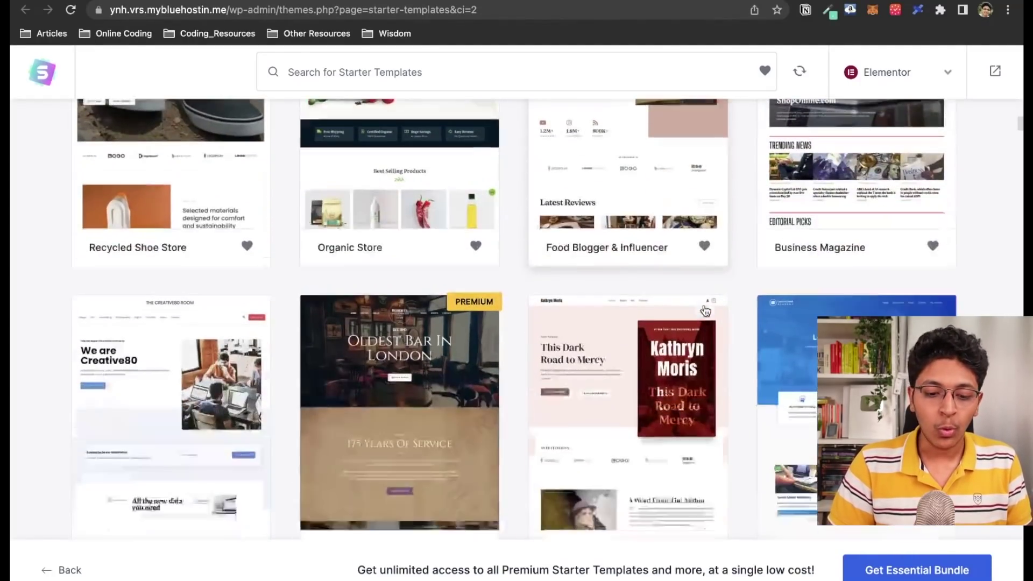
scroll(705, 311, up, 8)
scroll(705, 310, up, 6)
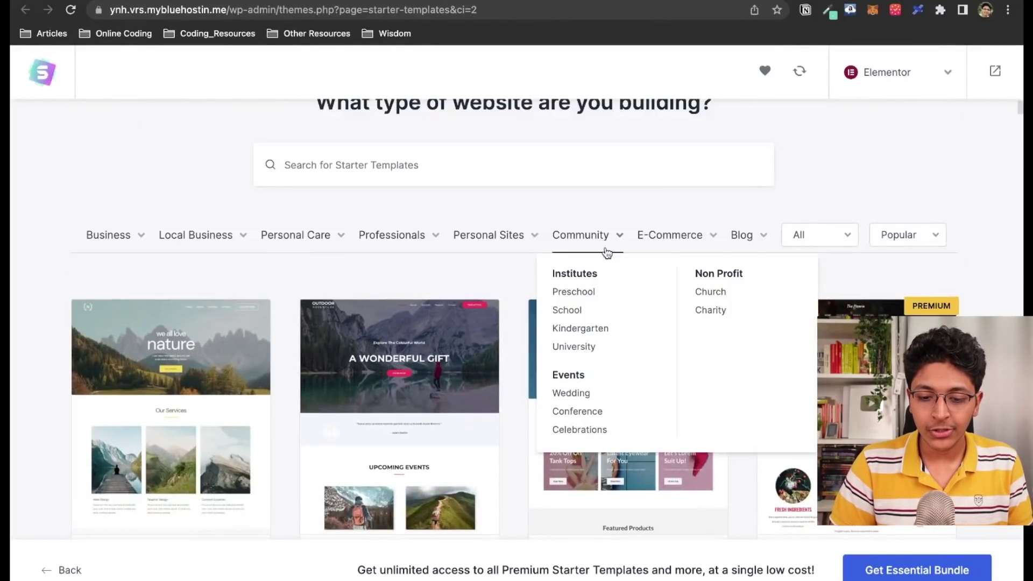
Filter to Portfolio & CV templates and preview Freelance Copywriter
mouse_move(495, 249)
click(480, 294)
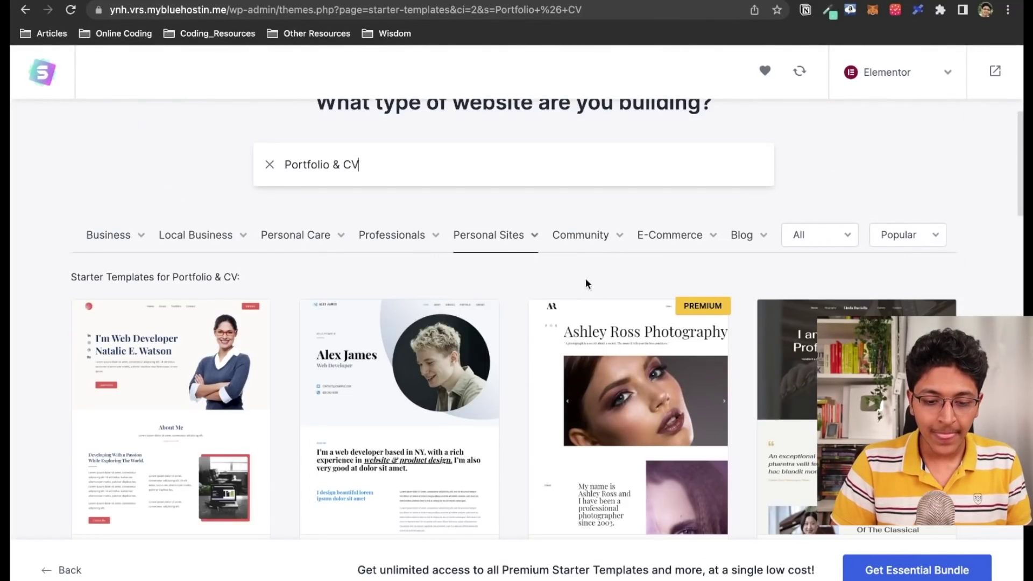
scroll(1014, 282, down, 8)
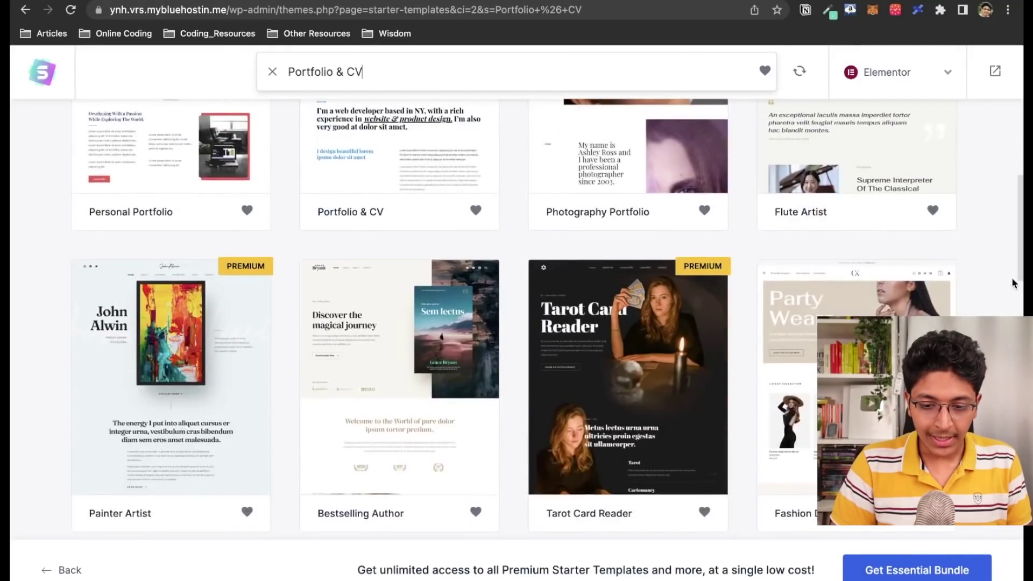
scroll(1014, 282, down, 5)
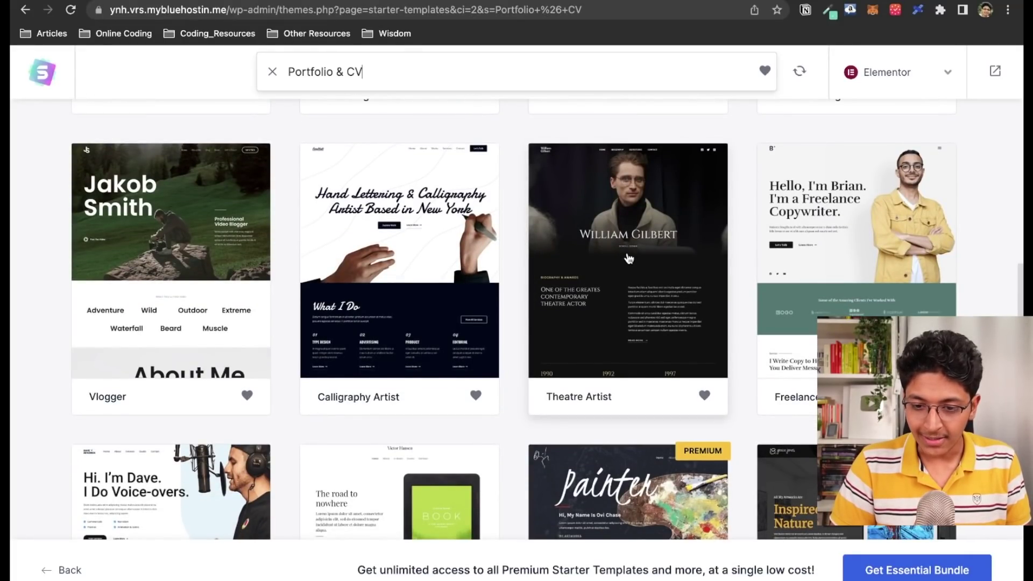
scroll(628, 258, down, 2)
scroll(629, 258, up, 3)
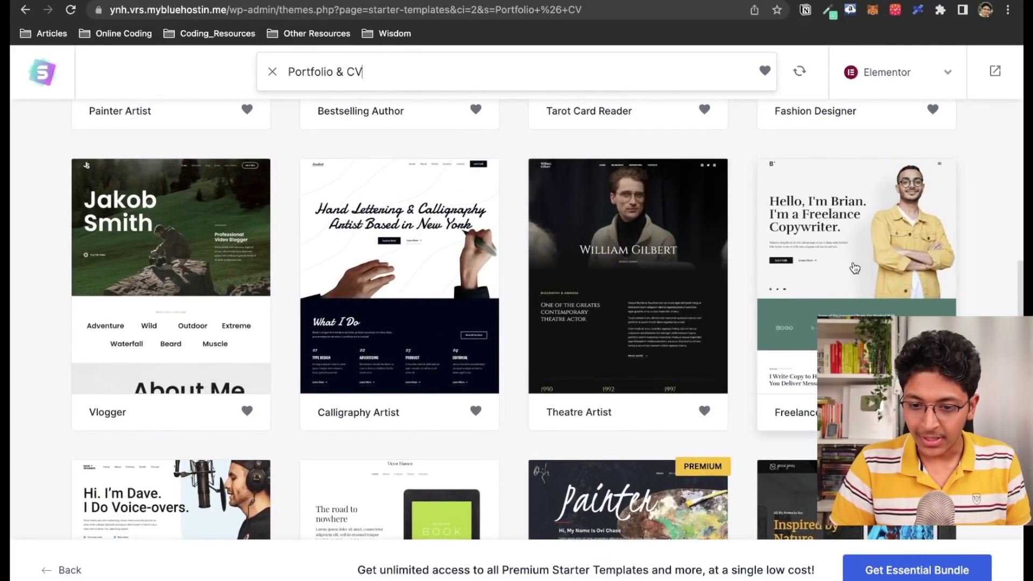
click(849, 226)
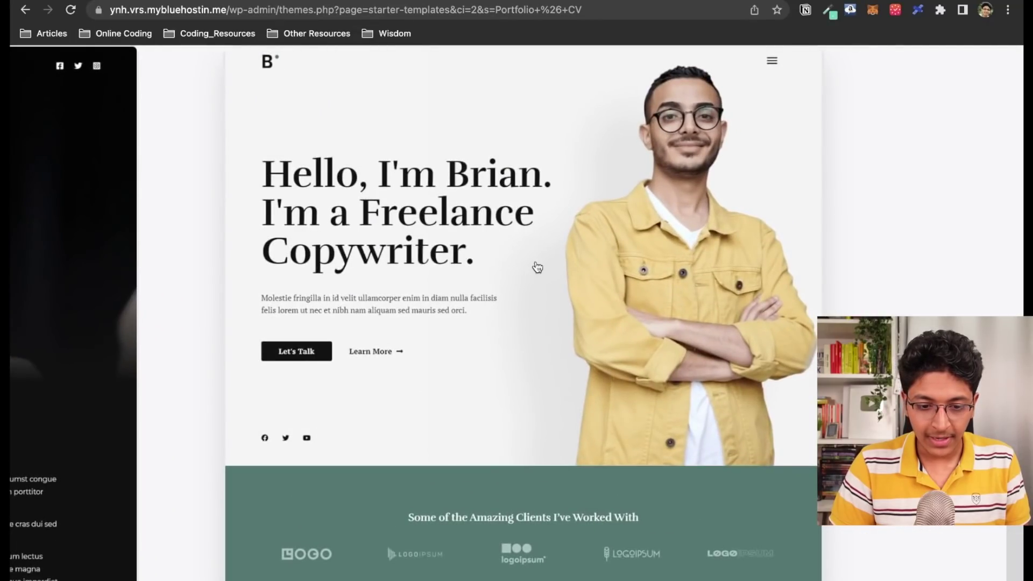
Begin customizing the Freelance Copywriter template, briefly hiding and restoring the setup panel
key(Escape)
click(879, 255)
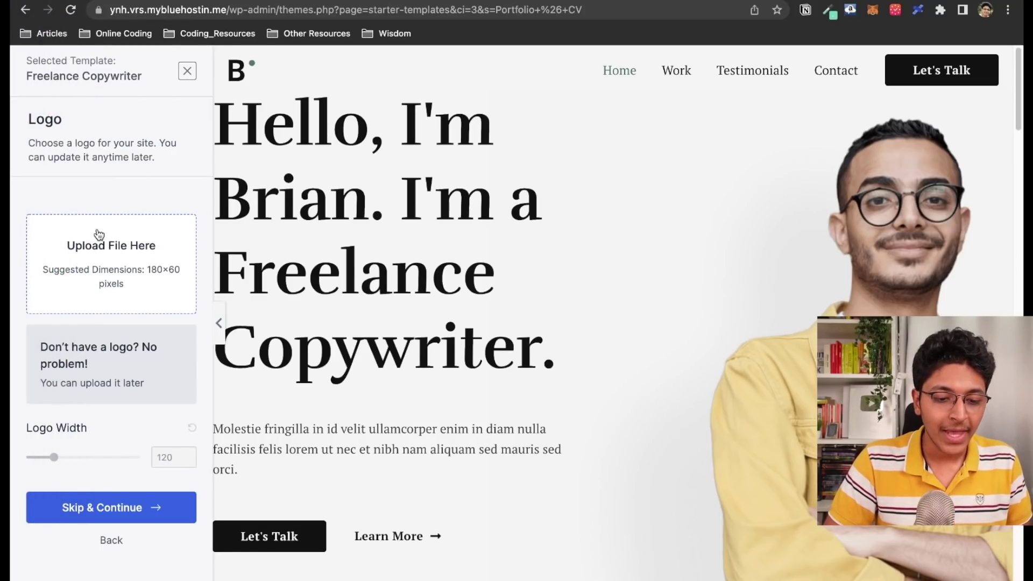
click(236, 73)
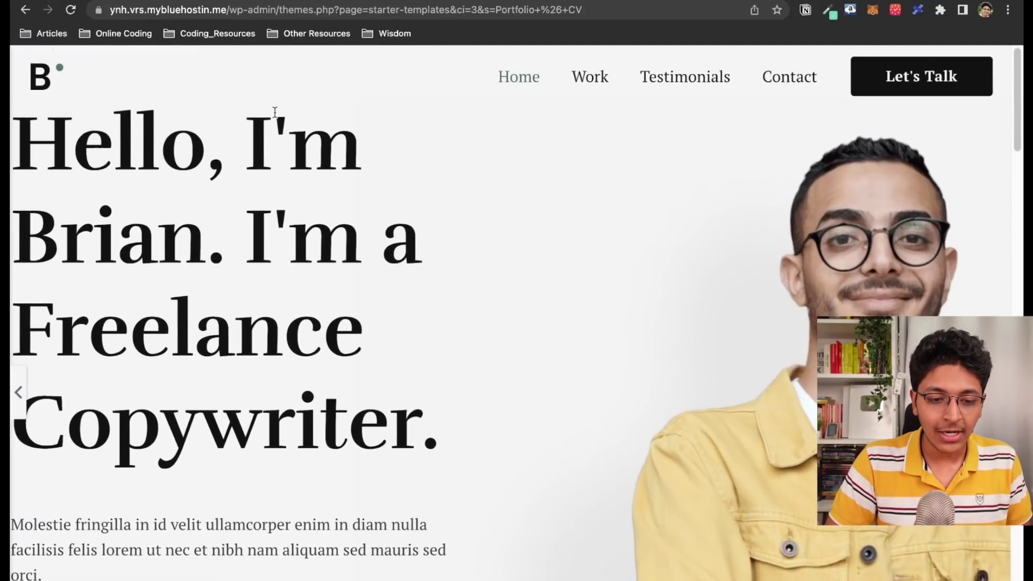
click(43, 81)
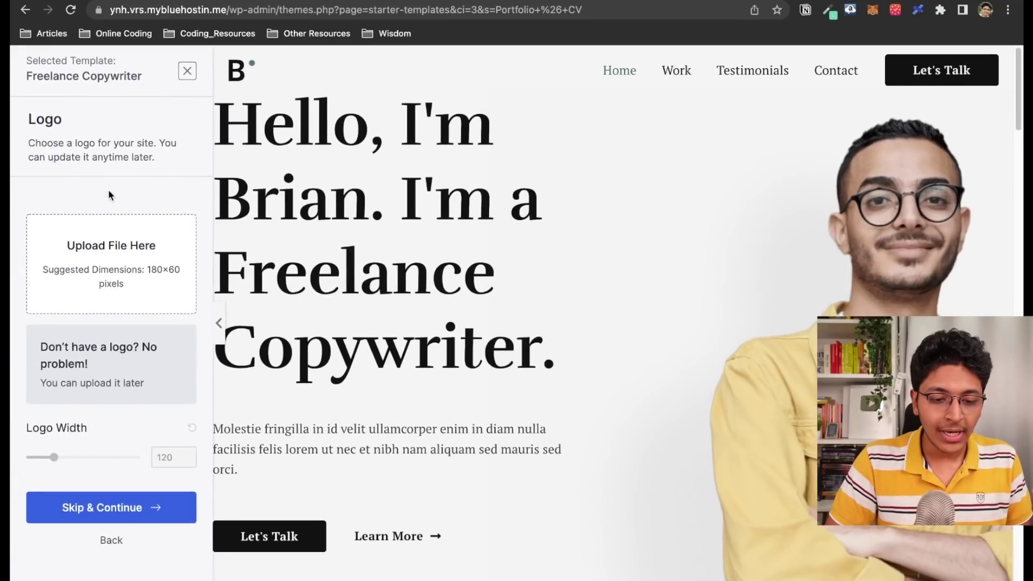
Set the envelope icon from the Media Library as logo, with width 53
click(115, 260)
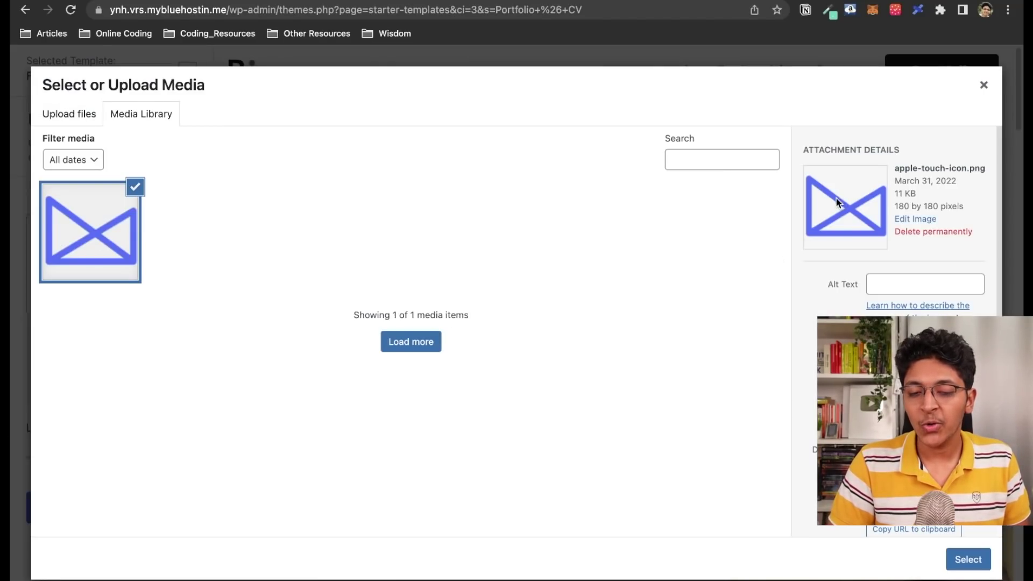
click(968, 559)
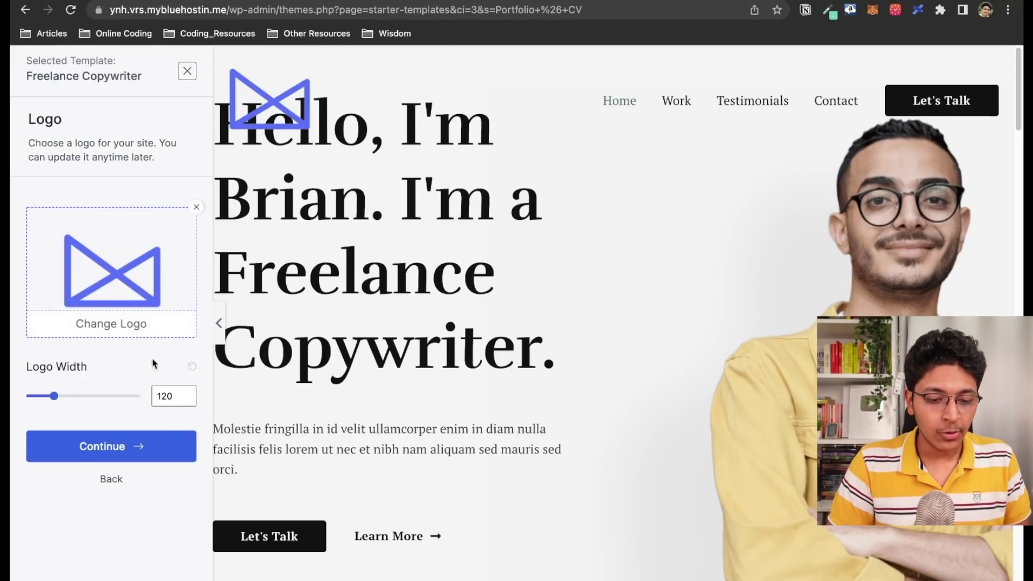
drag(54, 396, 40, 400)
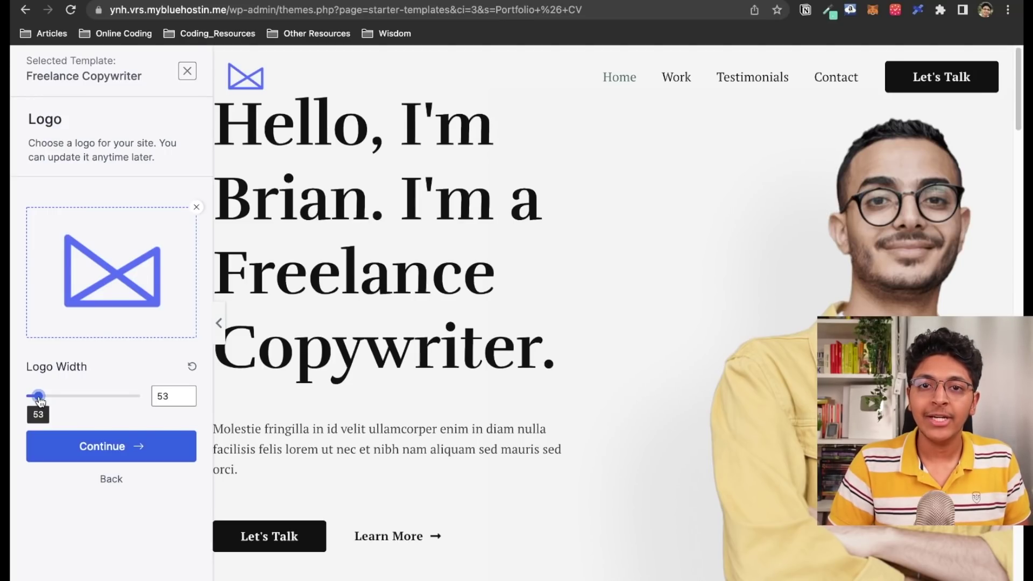
Accept the logo, then keep Default Colors and Rufina / PT Serif fonts and continue
click(136, 445)
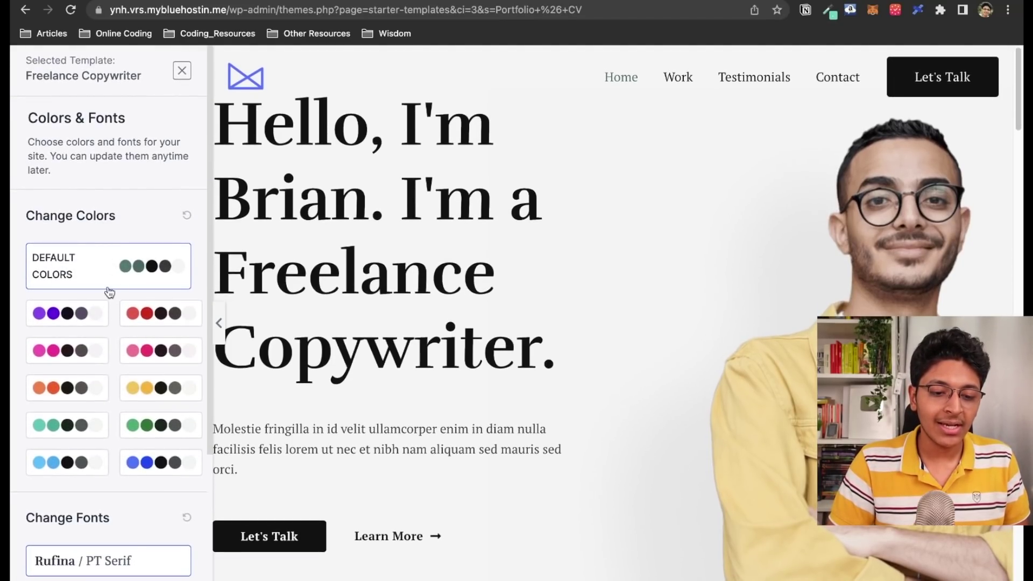
scroll(113, 319, down, 3)
scroll(113, 318, up, 3)
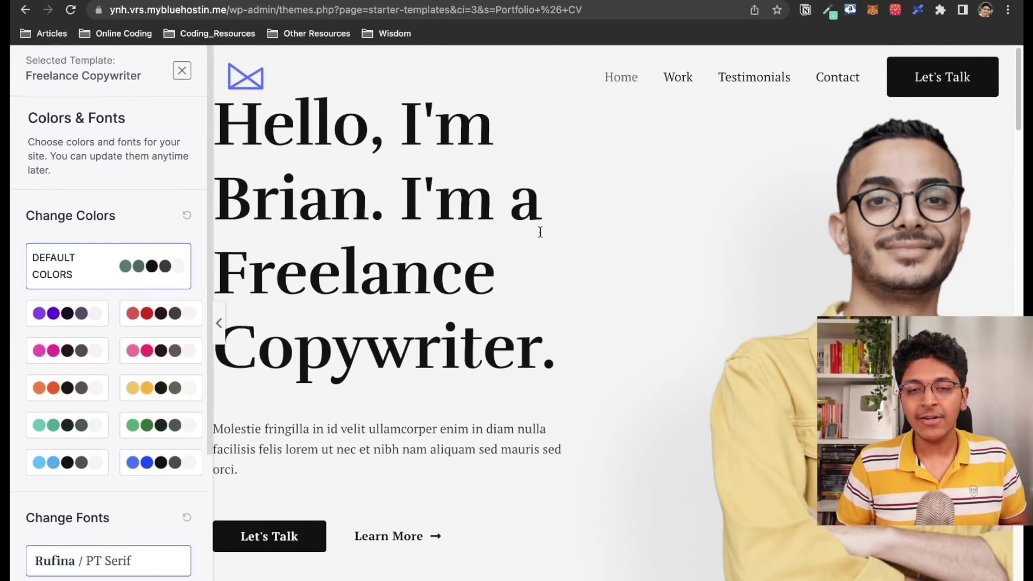
scroll(540, 232, down, 15)
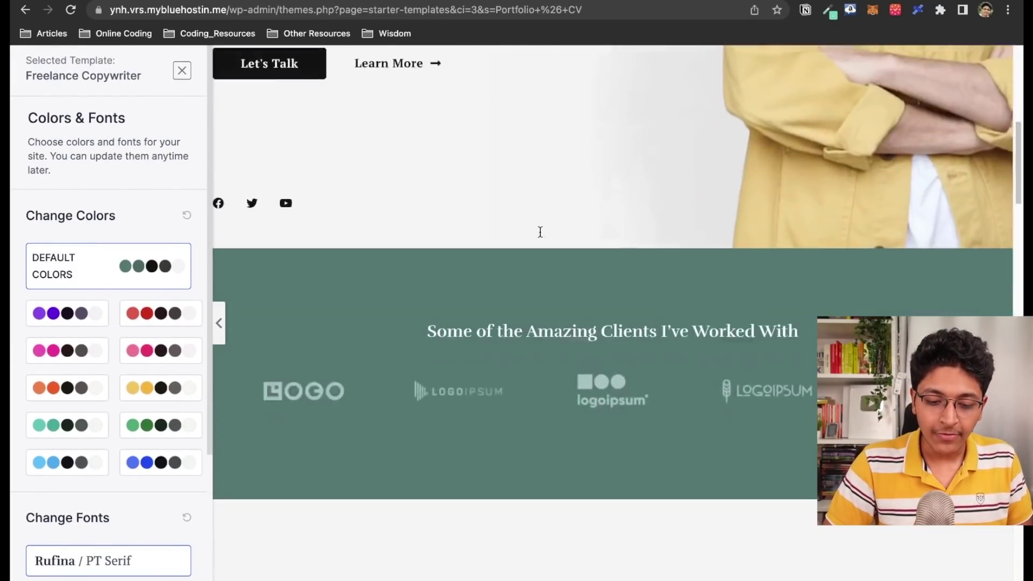
scroll(468, 208, up, 15)
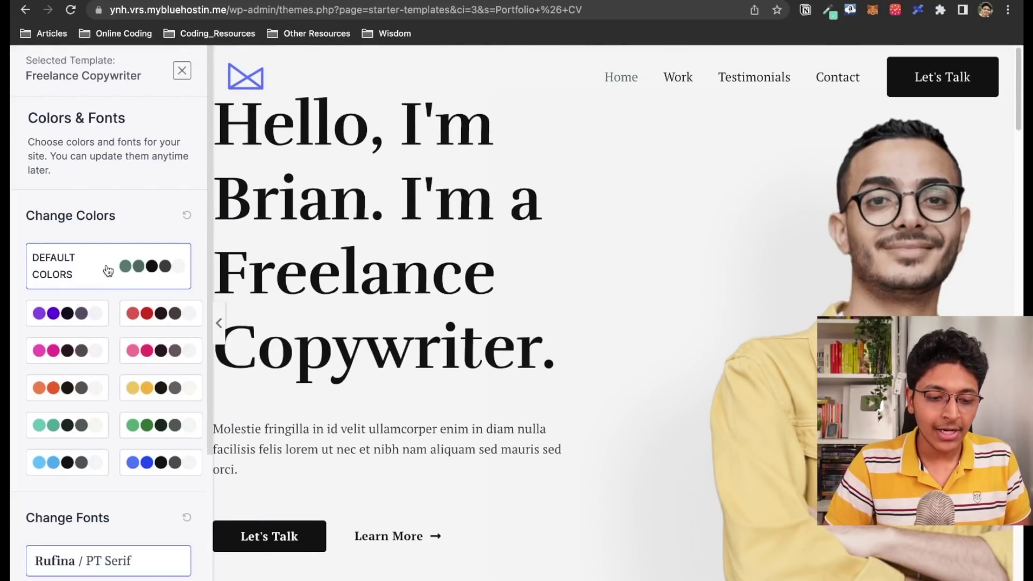
scroll(110, 329, down, 3)
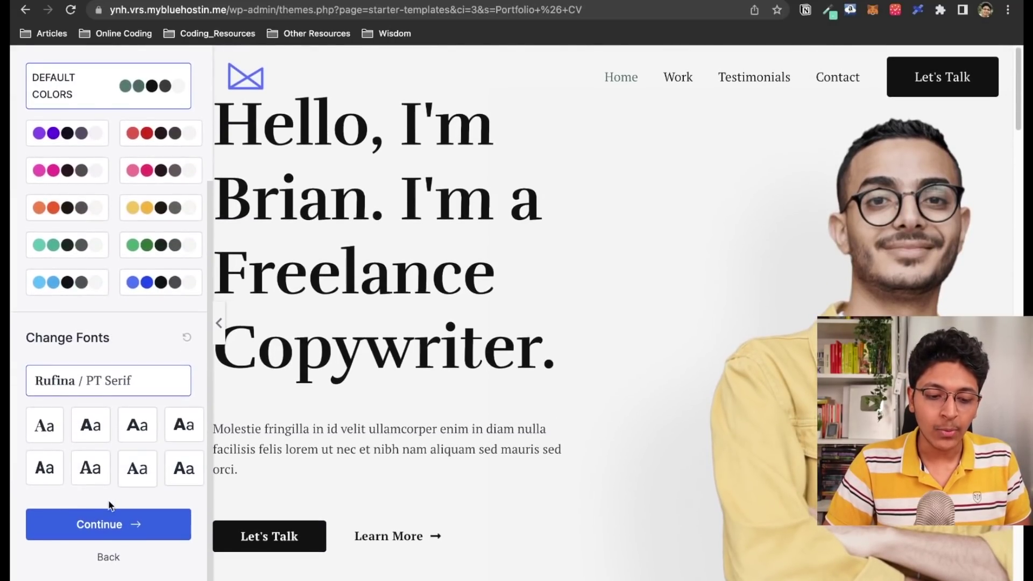
click(109, 522)
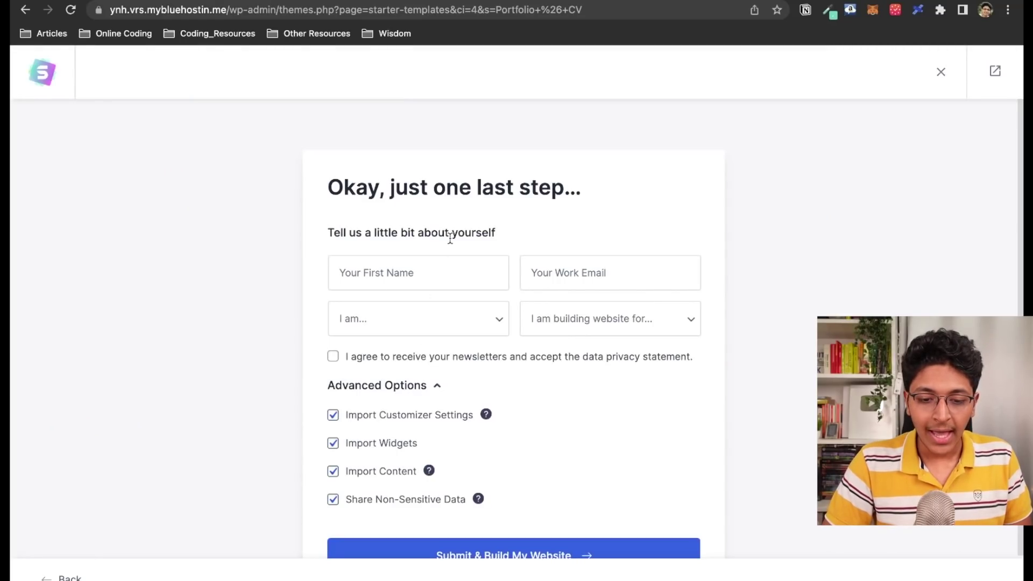
Enter your first name and work e-mail address in the details form
click(449, 274)
text(Ishan)
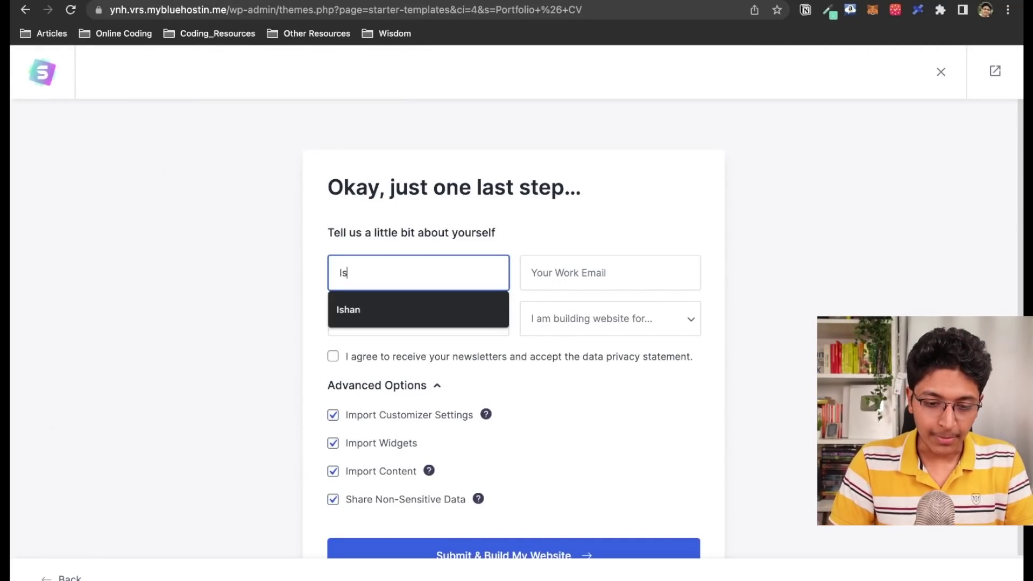
click(618, 272)
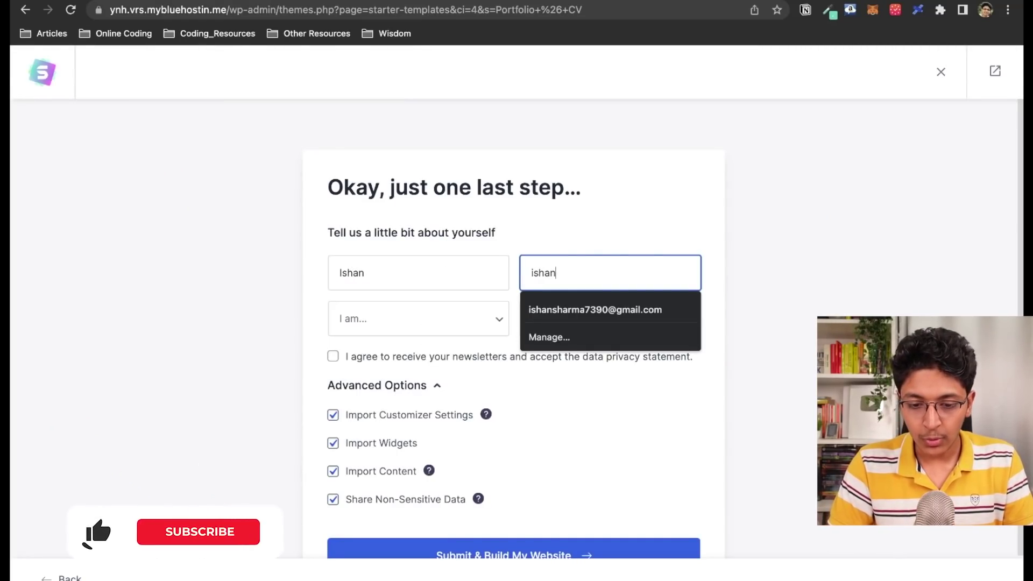
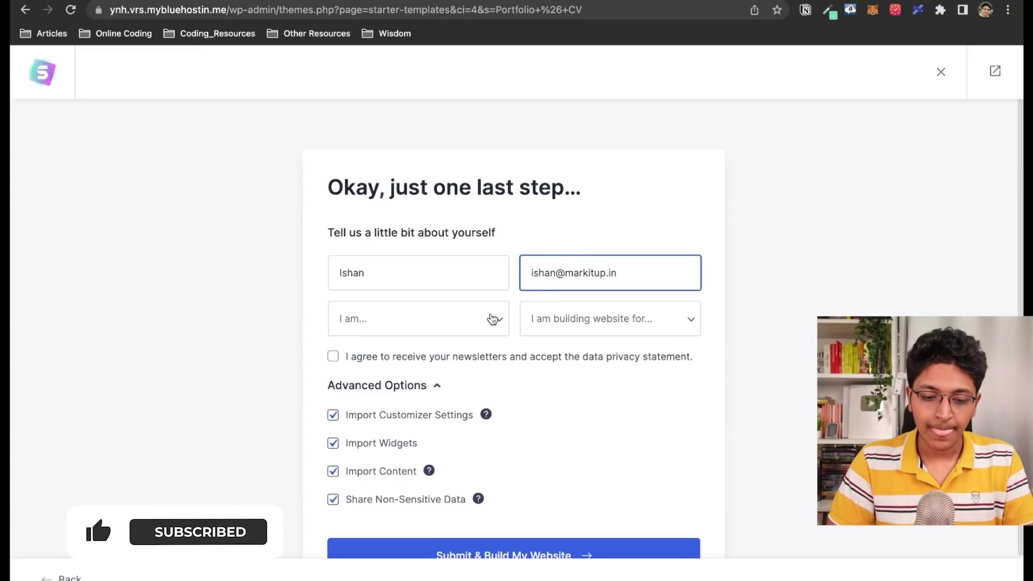
Choose Beginner and Myself/My Company, then submit to build the website
click(450, 328)
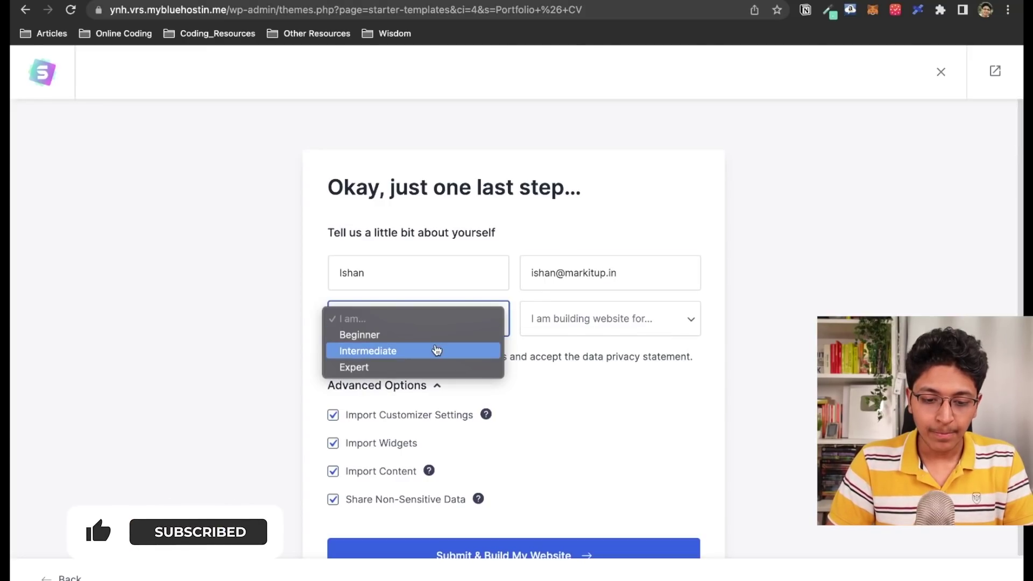
click(435, 335)
click(617, 328)
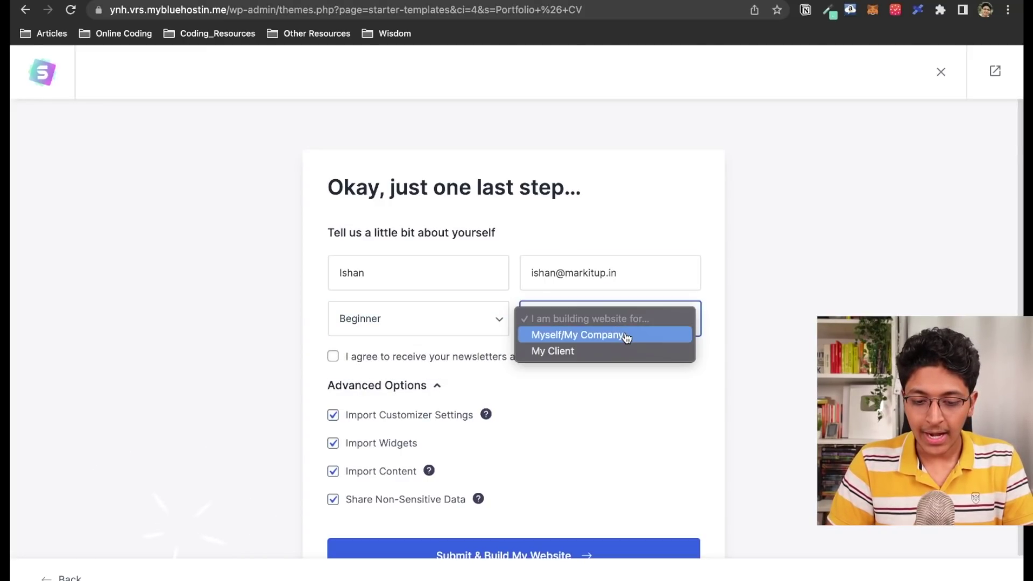
click(643, 337)
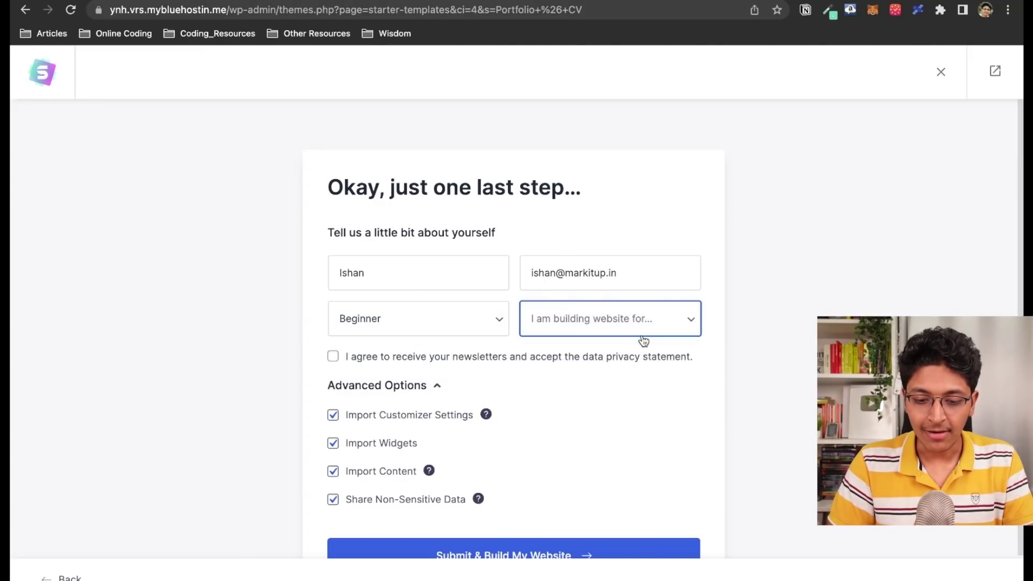
scroll(540, 366, down, 2)
click(494, 506)
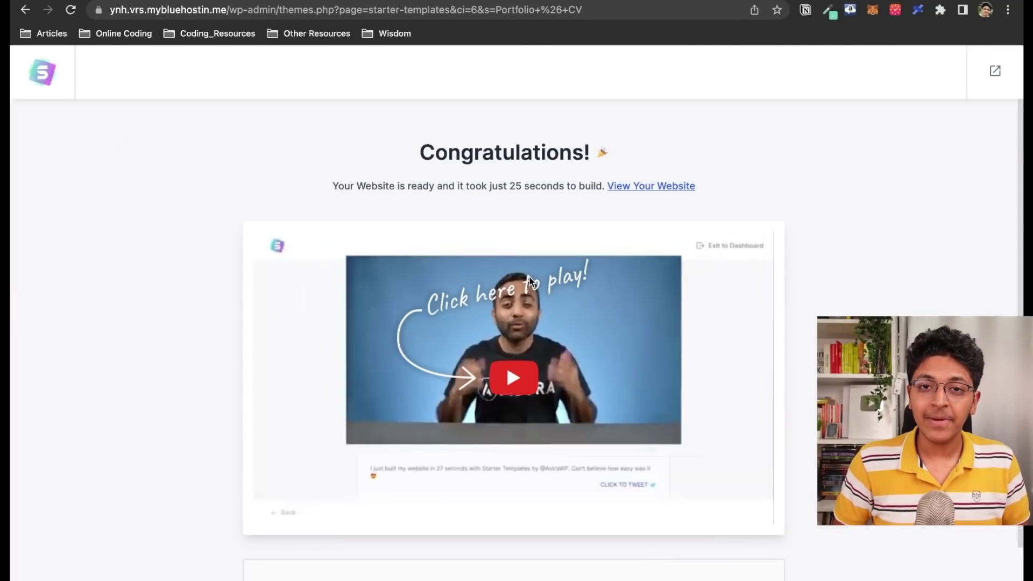
Open the finished Freelance Copywriter site from the Congratulations page
scroll(529, 277, down, 2)
scroll(615, 451, down, 1)
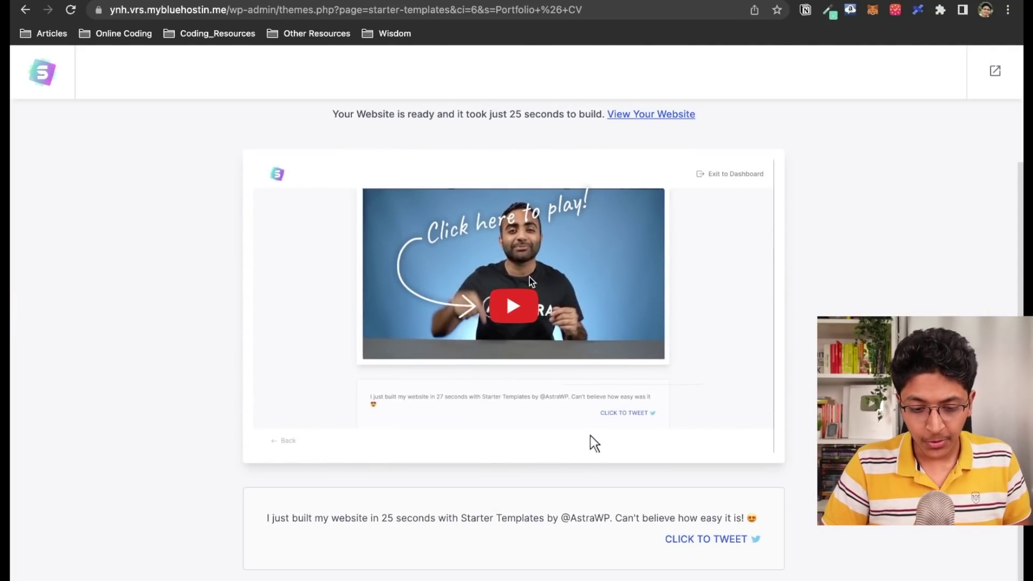
scroll(590, 442, up, 3)
scroll(602, 323, down, 2)
scroll(622, 187, up, 2)
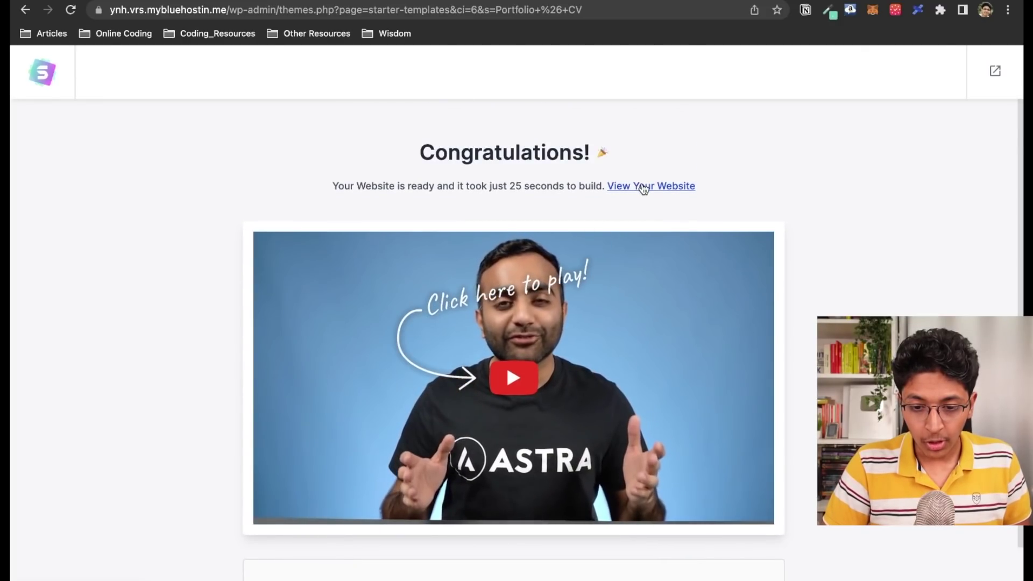
click(641, 186)
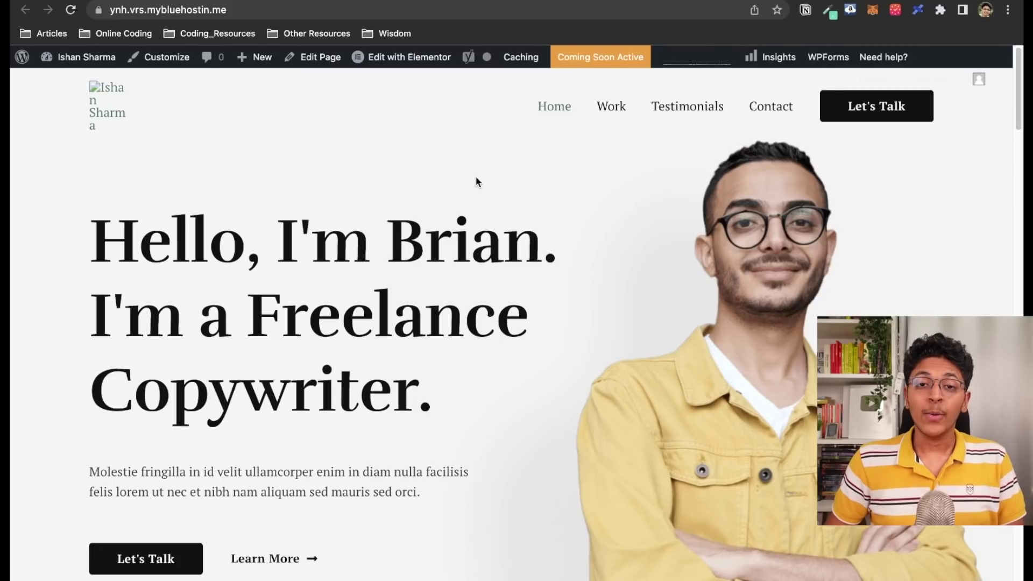
Launch Elementor on the homepage from the WordPress admin bar
click(402, 63)
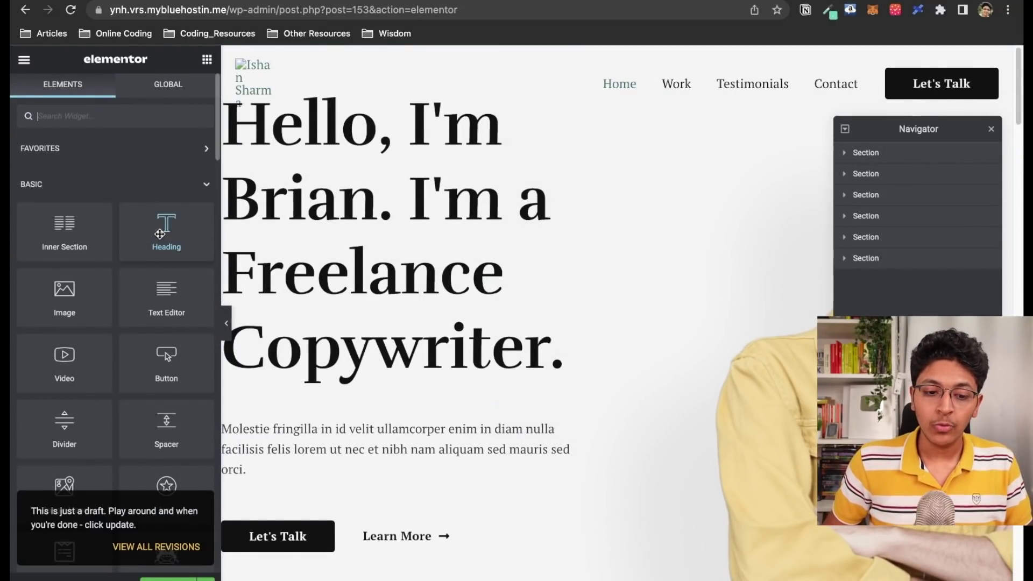
Replace 'Copywriter.' with 'Marketer' at the end of the hero heading
scroll(163, 242, down, 3)
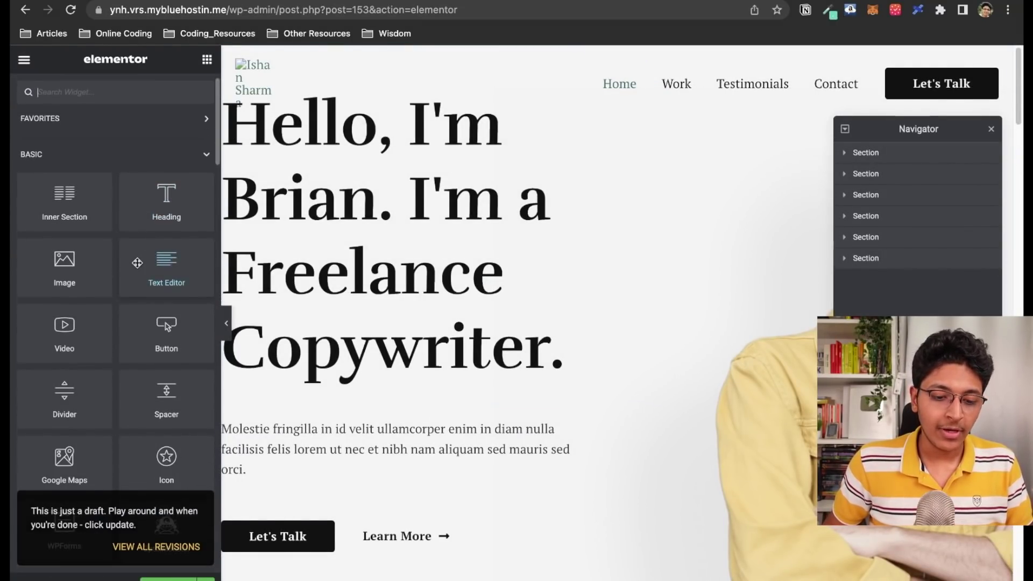
drag(149, 265, 550, 546)
click(577, 315)
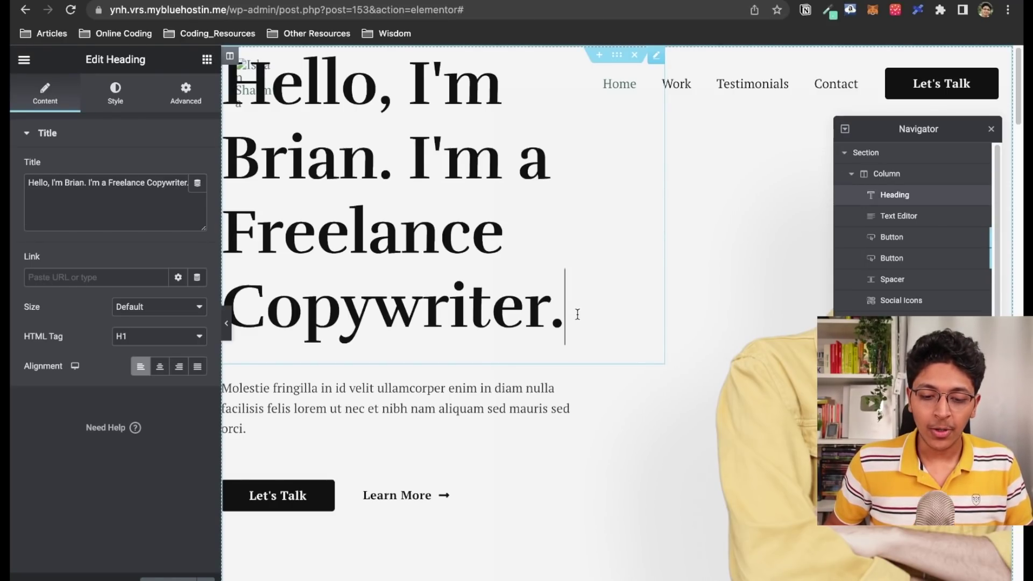
key(BackSpace)
key(BackSpace)
key(BackSpace)
key(BackSpace)
key(BackSpace)
key(BackSpace)
key(BackSpace)
key(BackSpace)
key(BackSpace)
key(BackSpace)
key(BackSpace)
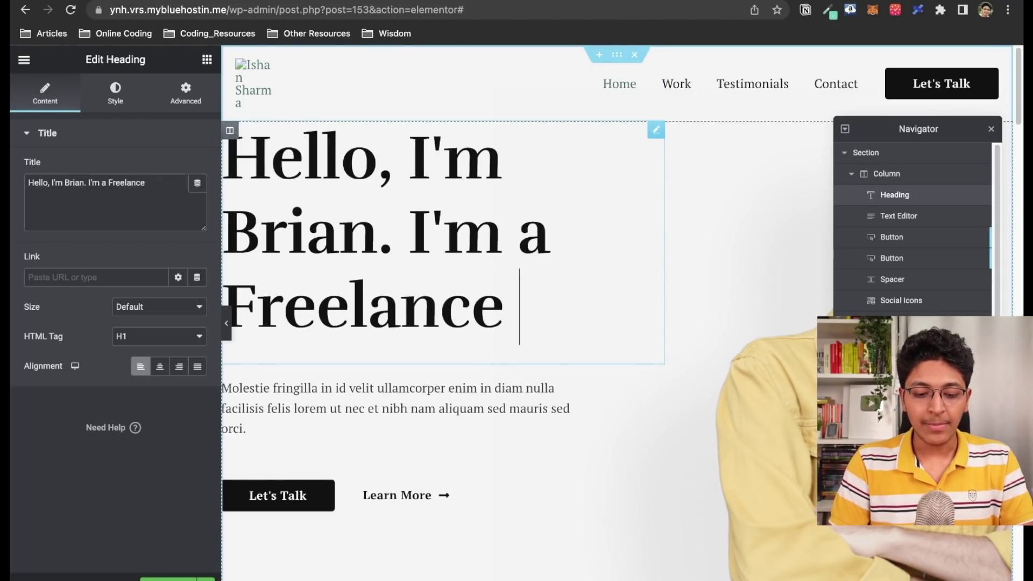
text(Marketer)
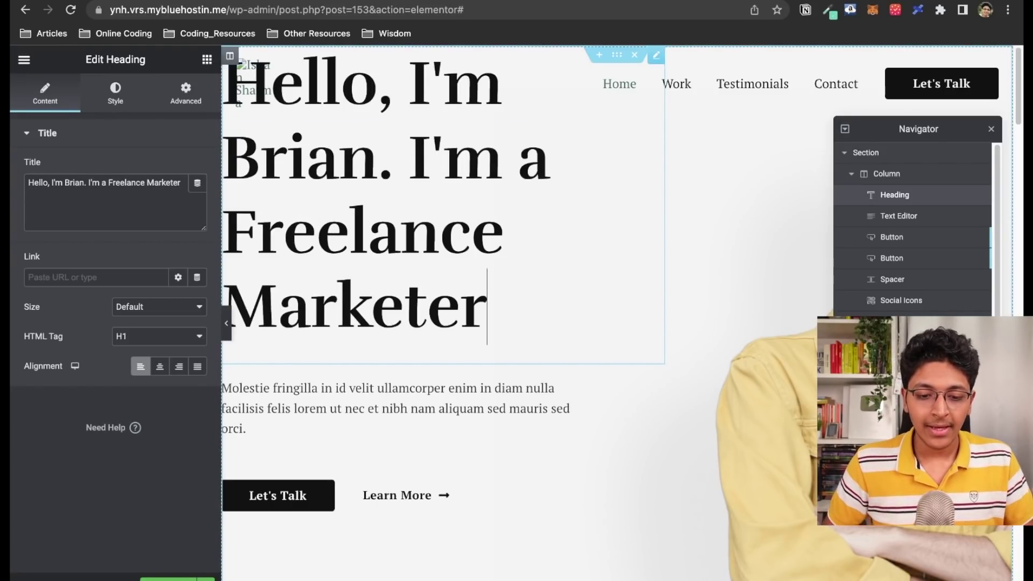
right_click(417, 154)
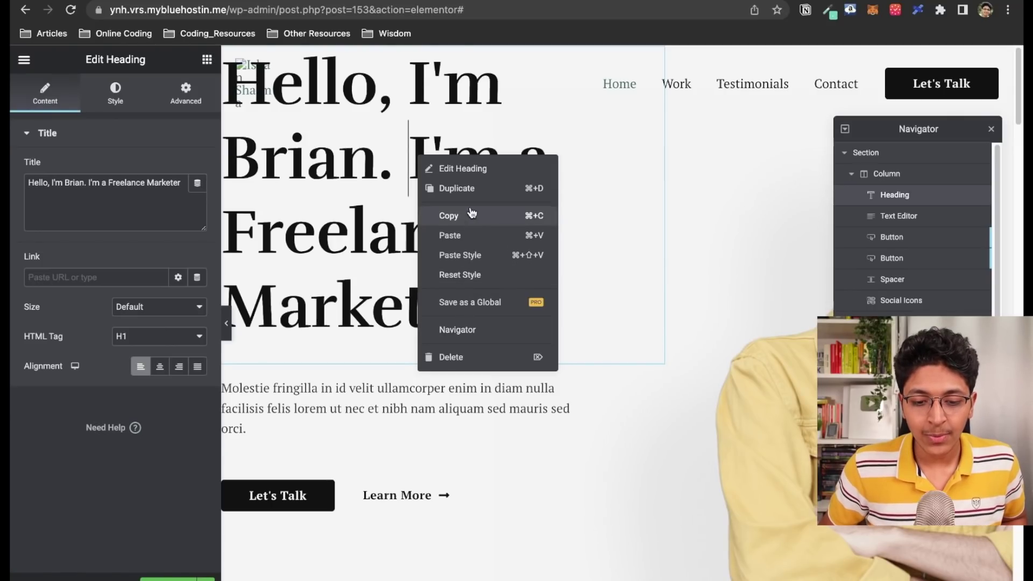
click(722, 245)
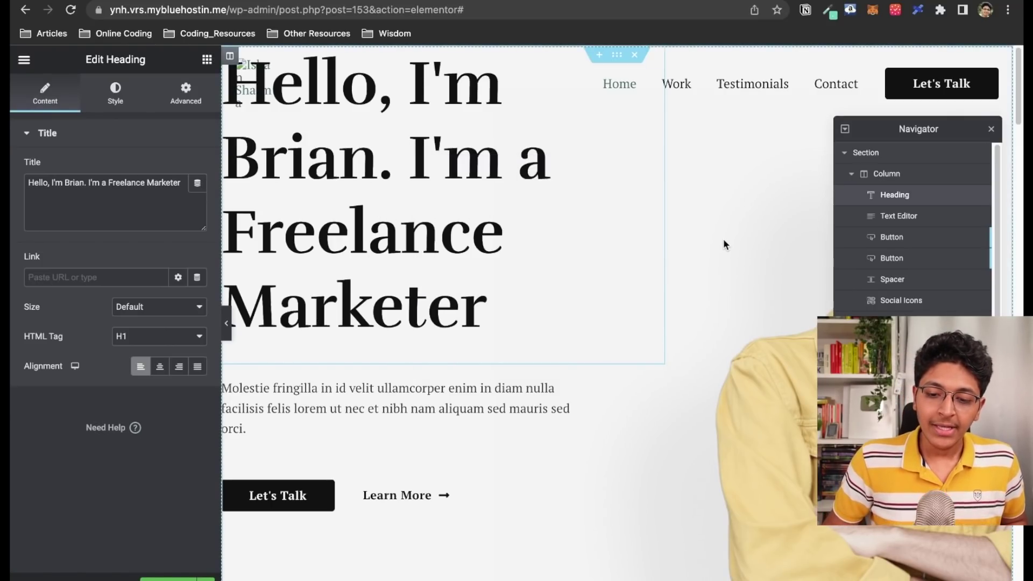
scroll(638, 298, down, 8)
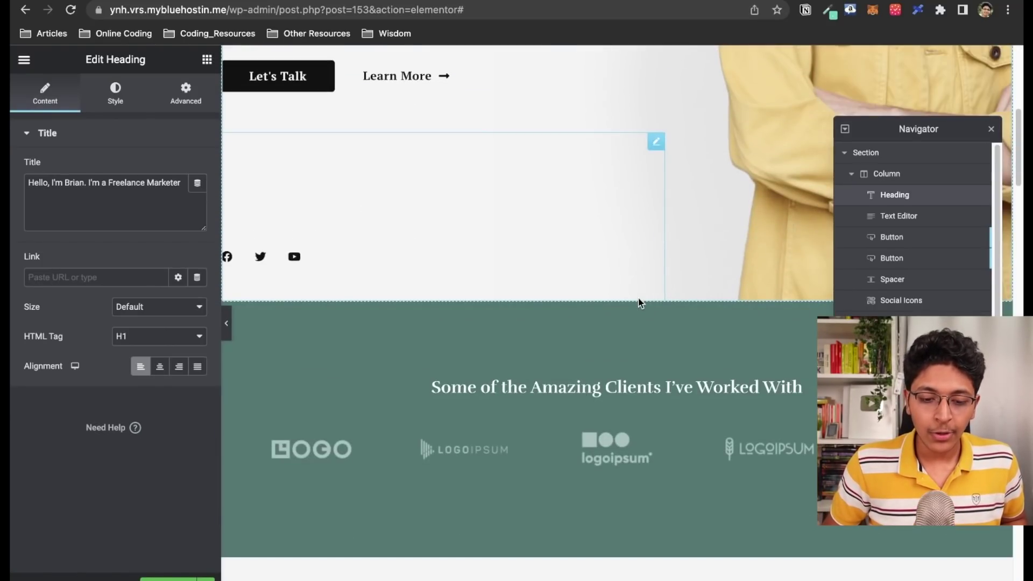
scroll(637, 298, up, 8)
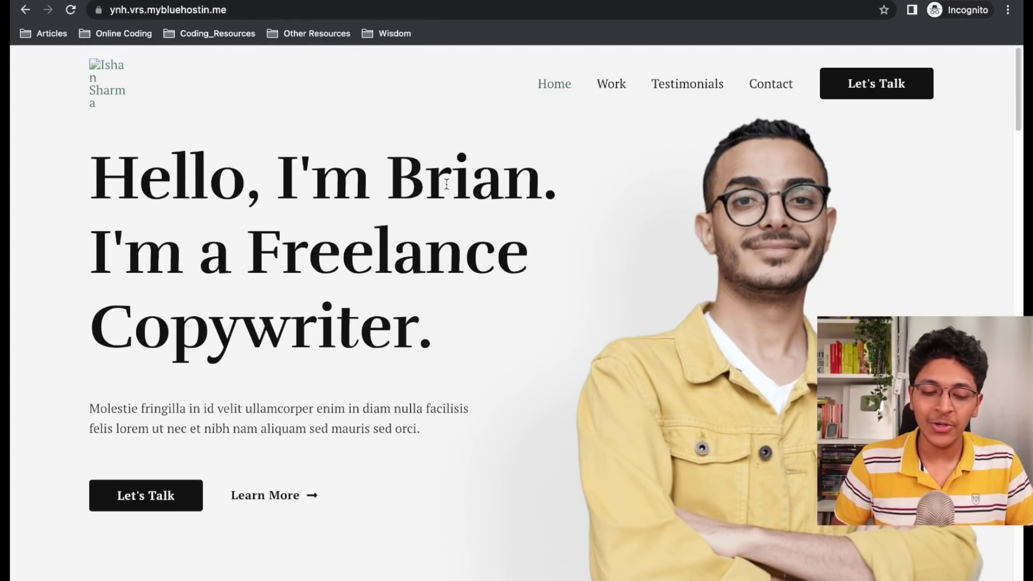
Scroll the public homepage past the hero to the clients section
scroll(447, 185, down, 10)
scroll(446, 188, up, 10)
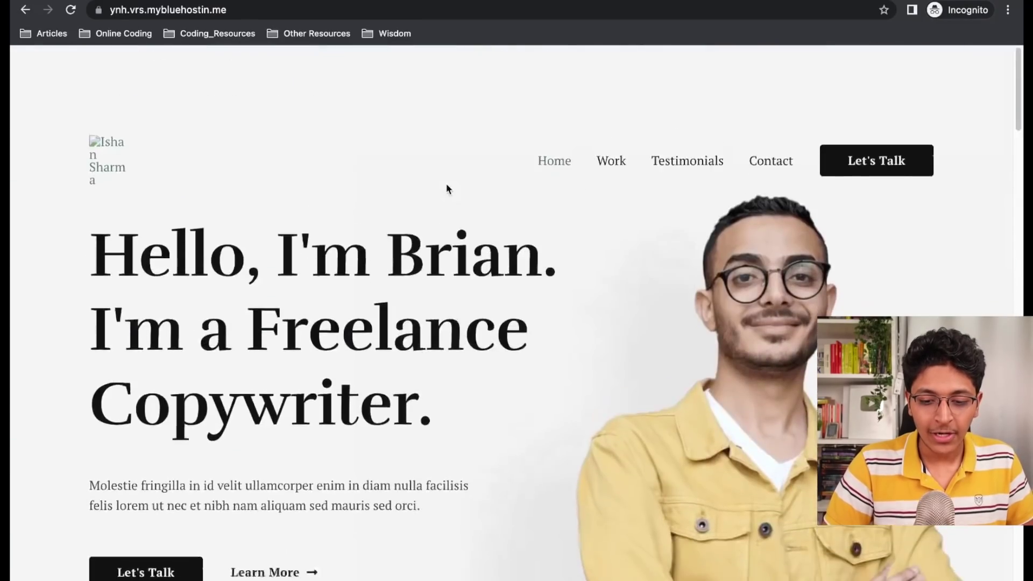
scroll(446, 188, down, 15)
scroll(446, 188, down, 15)
scroll(446, 188, up, 20)
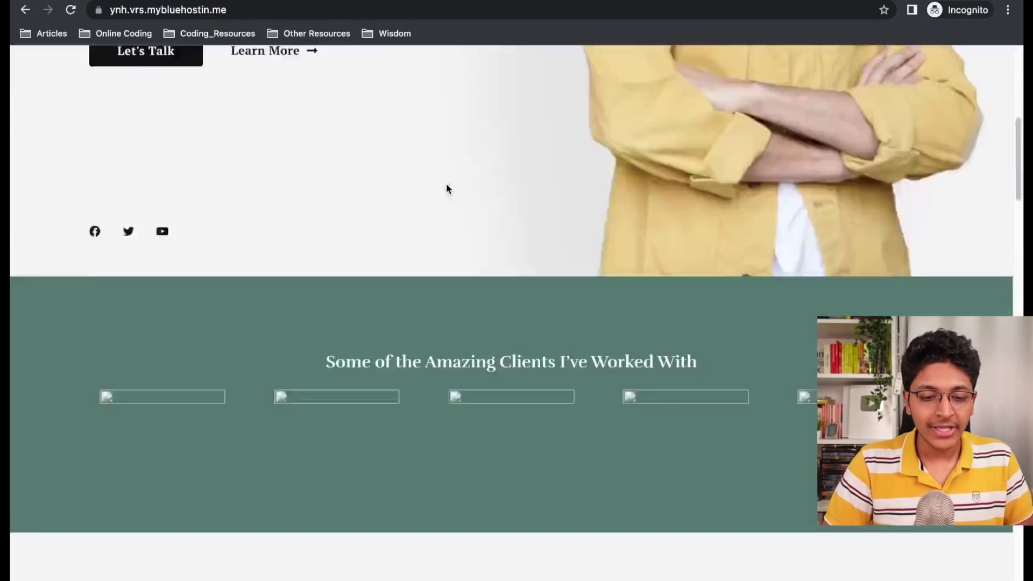